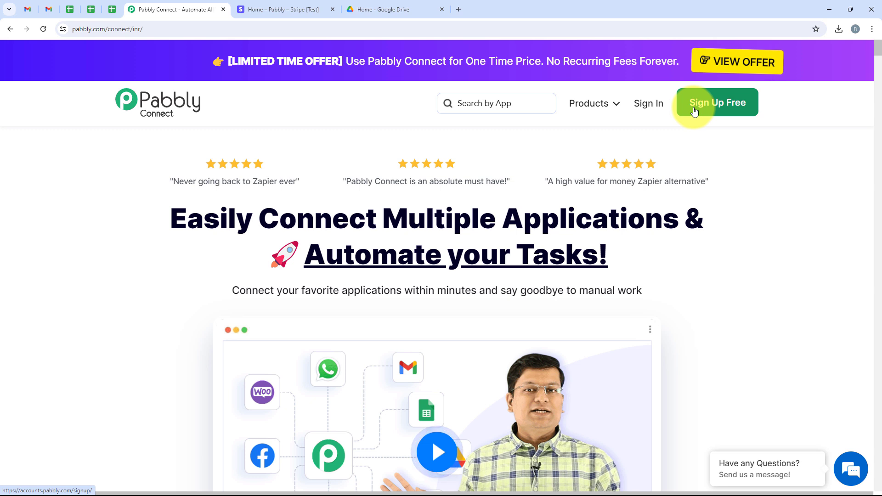
Step: Sign in and review the All Pabbly Apps list, highlighting the Pabbly Connect entry and description
click(643, 118)
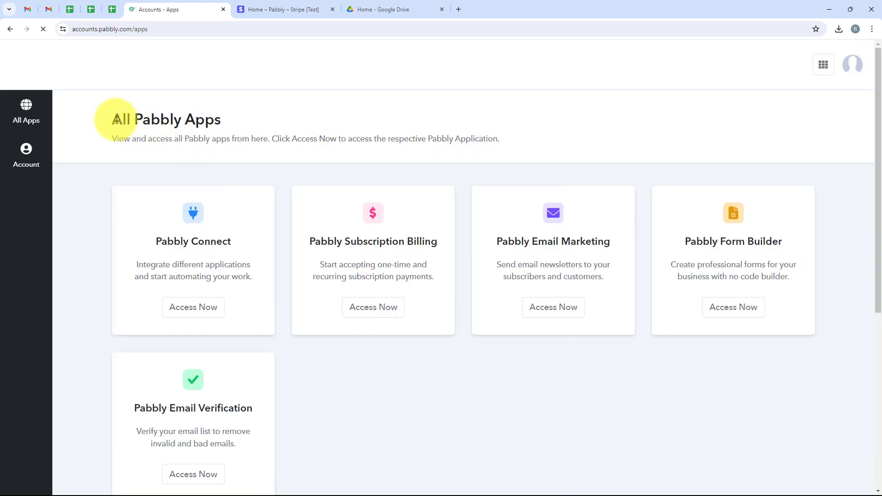
drag(114, 122, 230, 125)
click(233, 123)
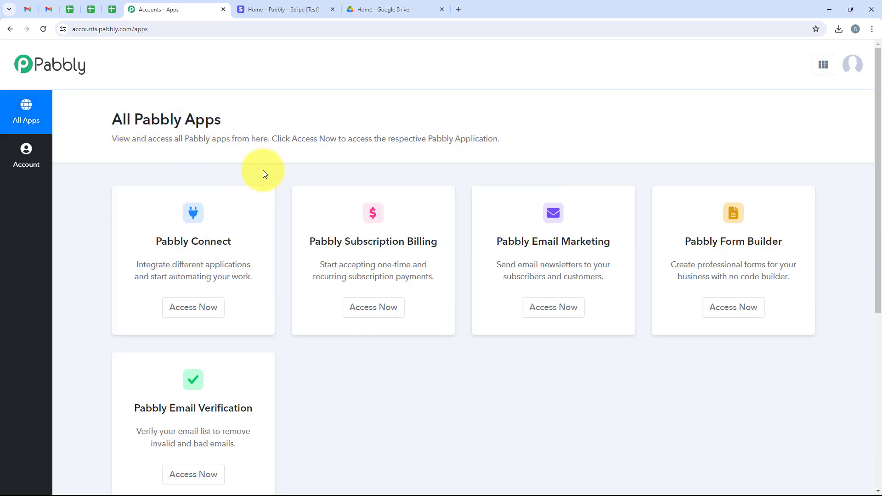
scroll(271, 220, down, 1)
scroll(304, 344, up, 1)
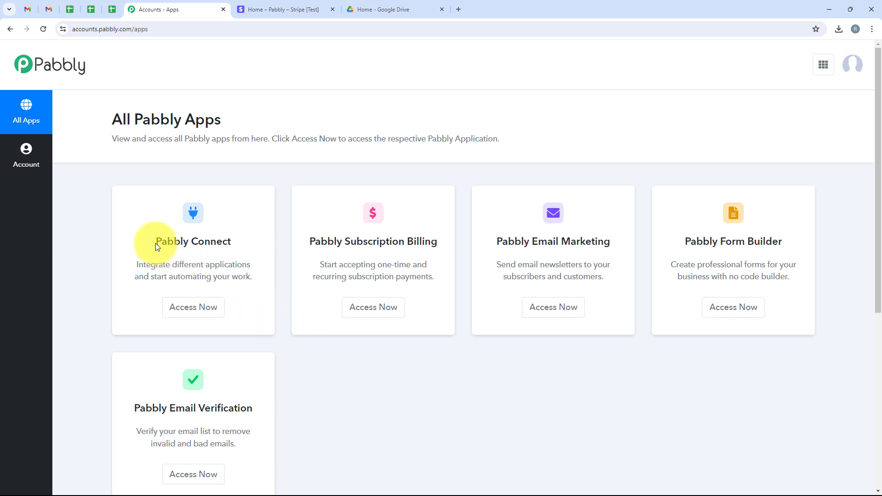
drag(157, 245, 236, 245)
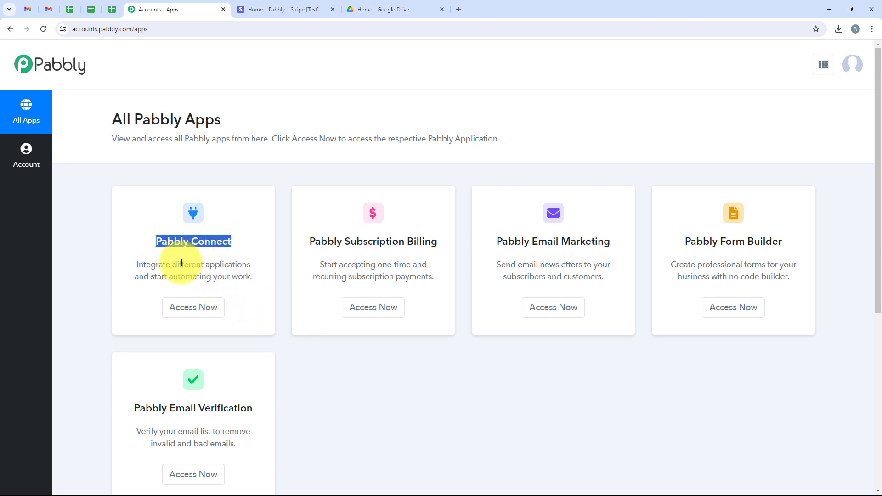
drag(171, 263, 250, 260)
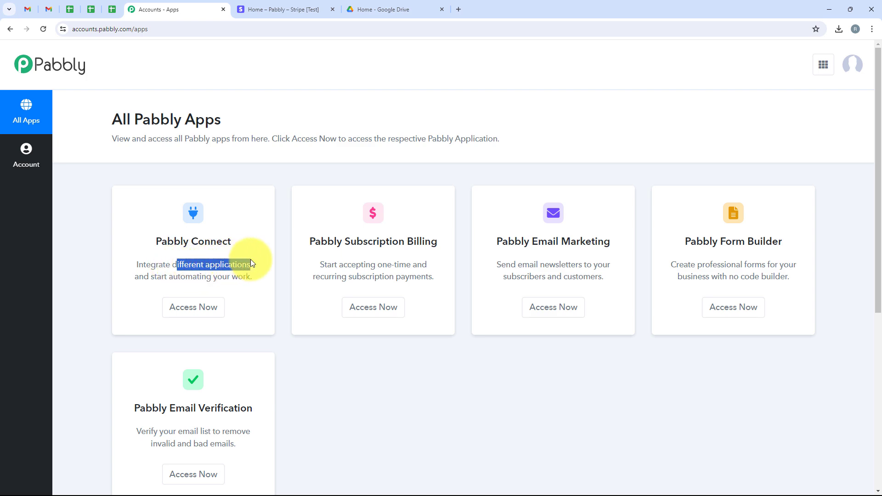
click(250, 260)
Step: Open Pabbly Connect in a new tab and start a new workflow
click(210, 306)
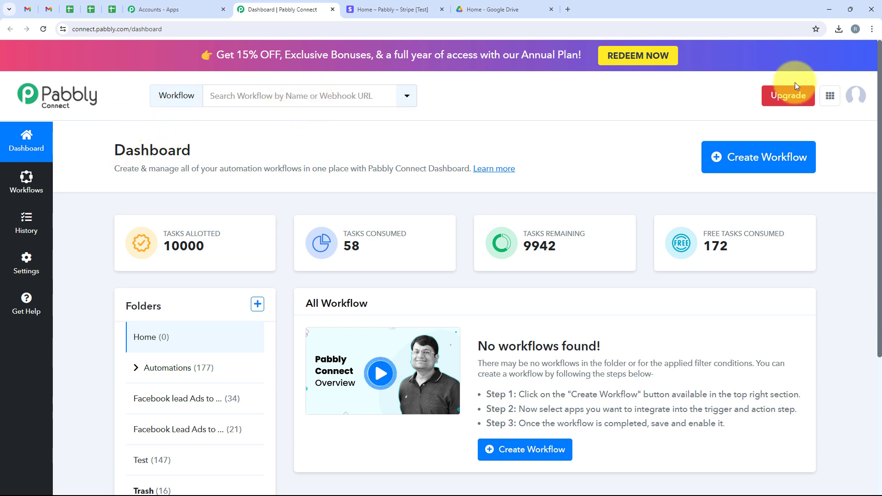
click(761, 160)
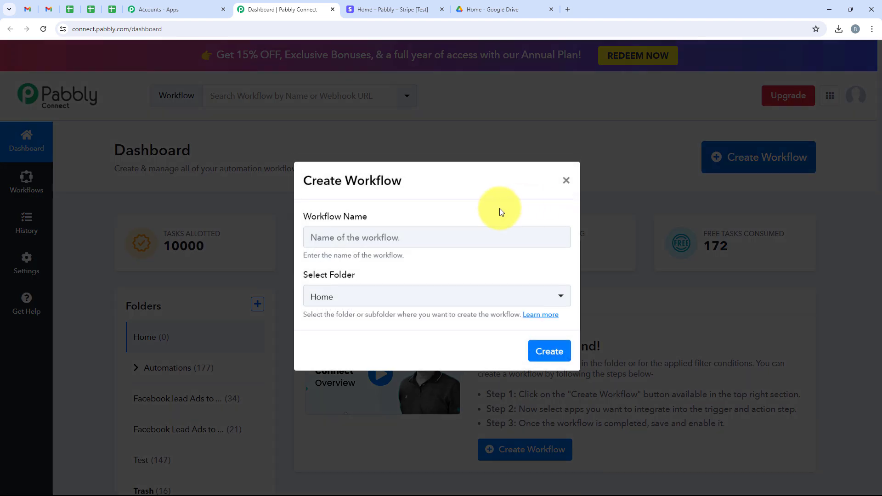
drag(366, 216, 308, 217)
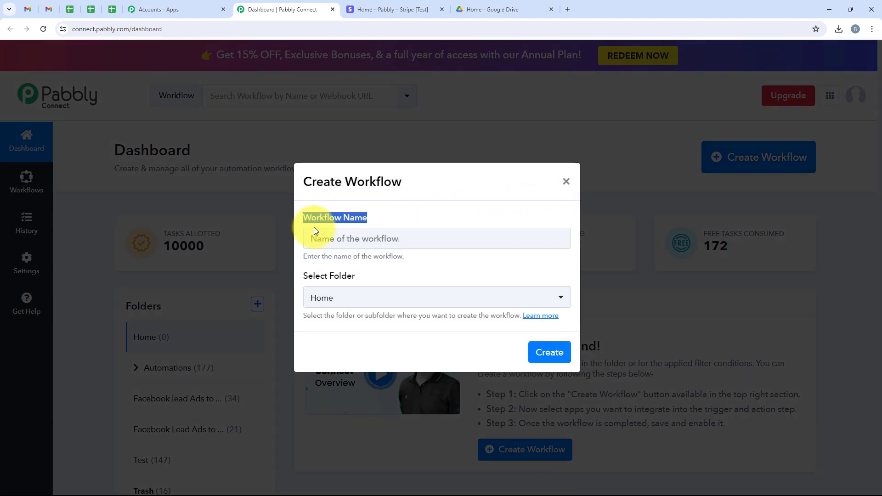
click(363, 279)
Step: Create the workflow 'Automatically Share Digital Downloads on Successful Stripe Payment' in the Automations folder
drag(363, 279, 302, 274)
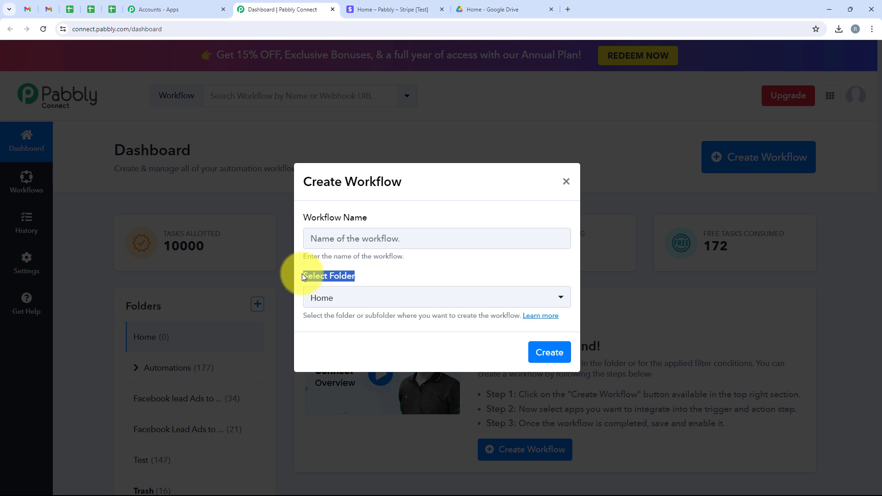
click(356, 298)
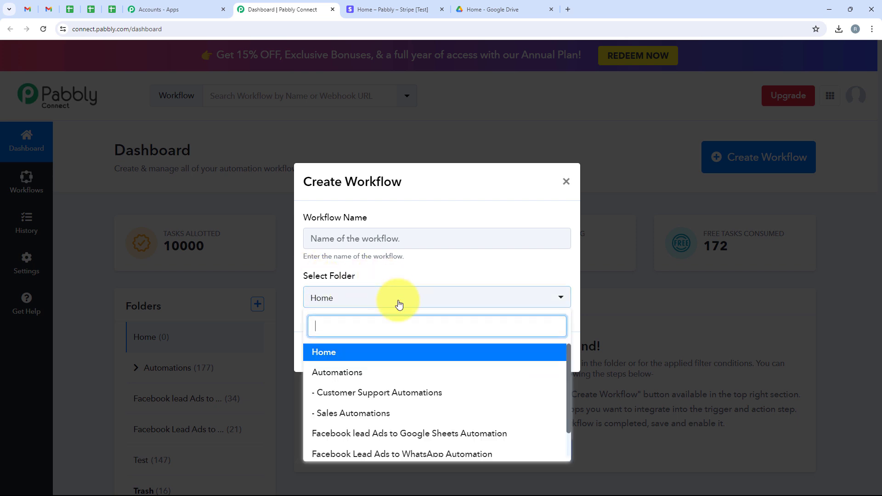
click(488, 376)
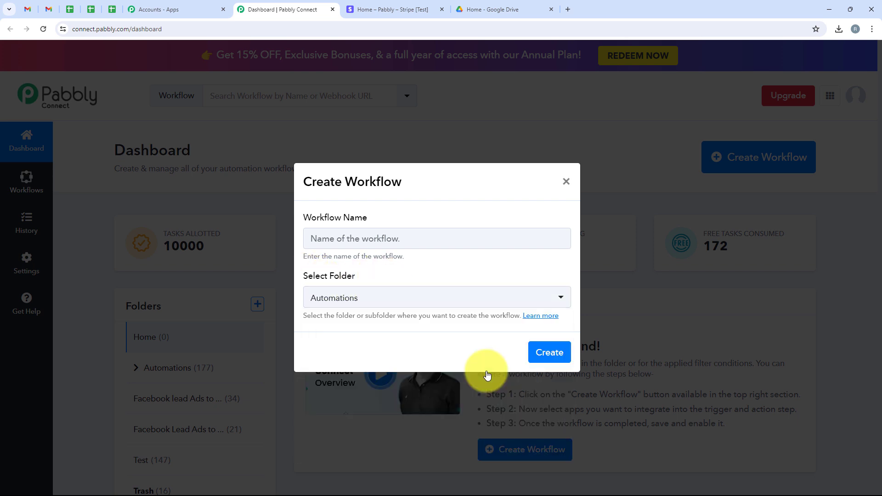
click(345, 241)
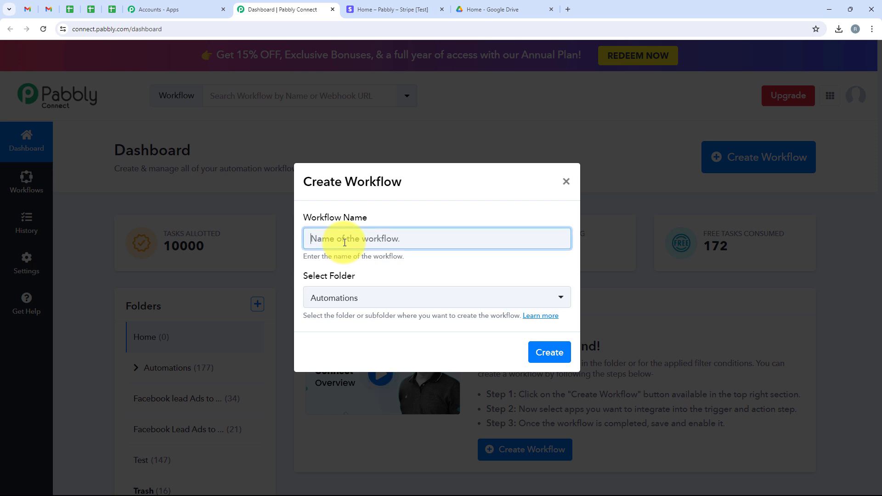
text(Automatically Share Digital Downloads on Successful Stripe Payment)
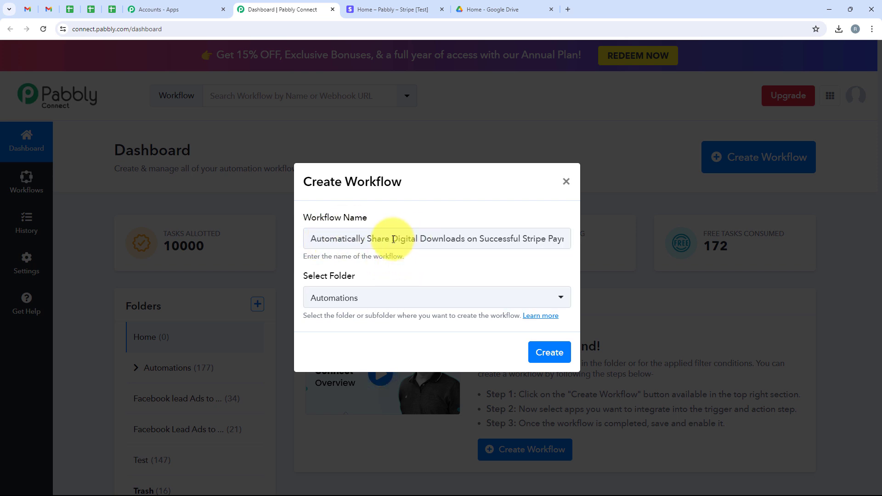
drag(391, 238, 593, 248)
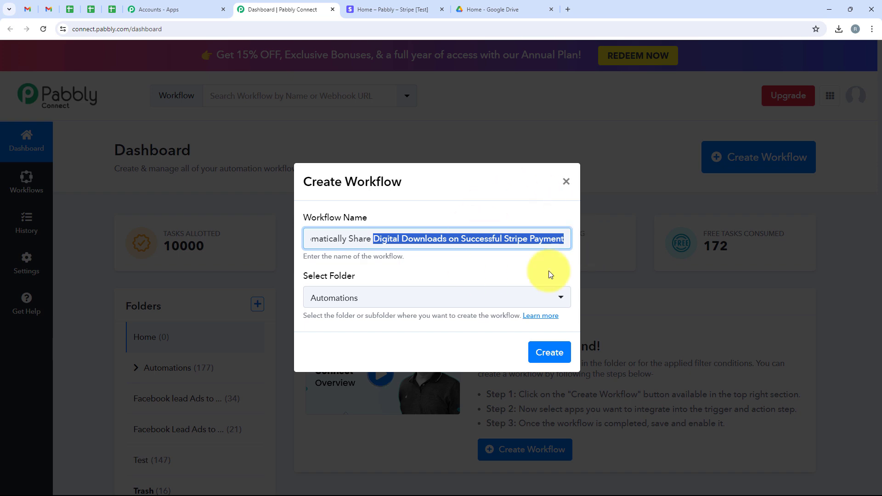
click(564, 353)
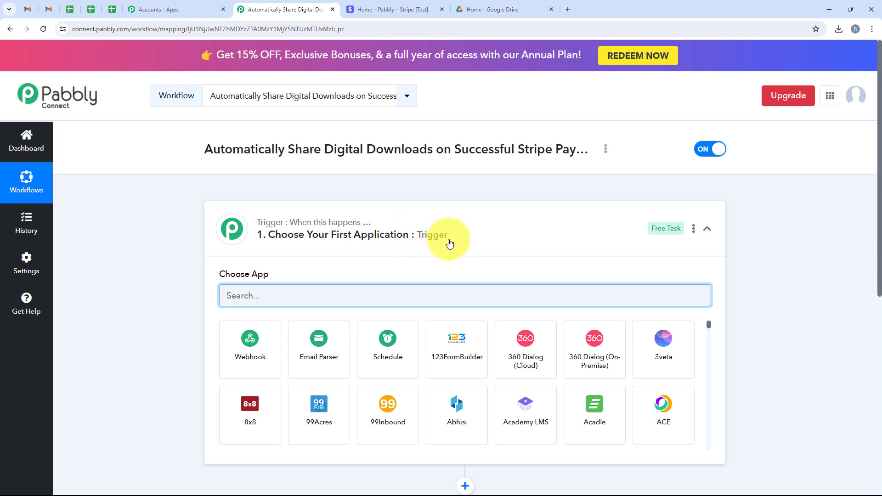
Step: Collapse the Trigger step's Choose App grid to show the empty trigger and action steps
click(449, 240)
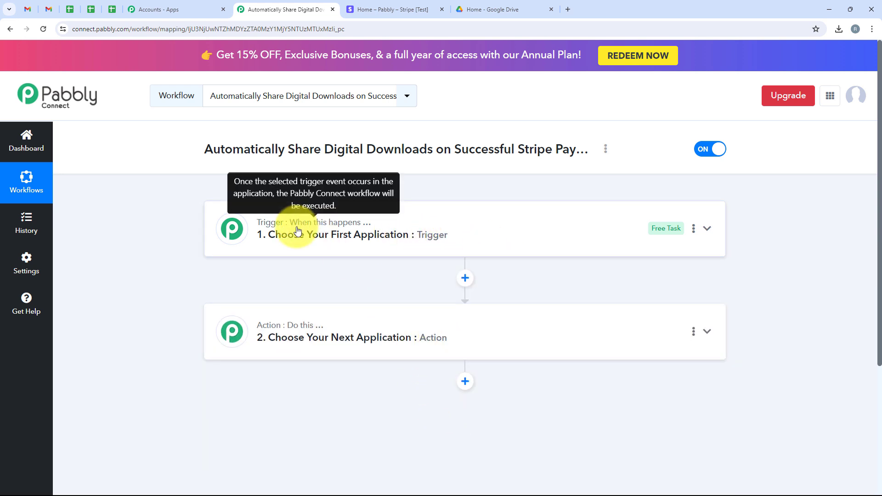
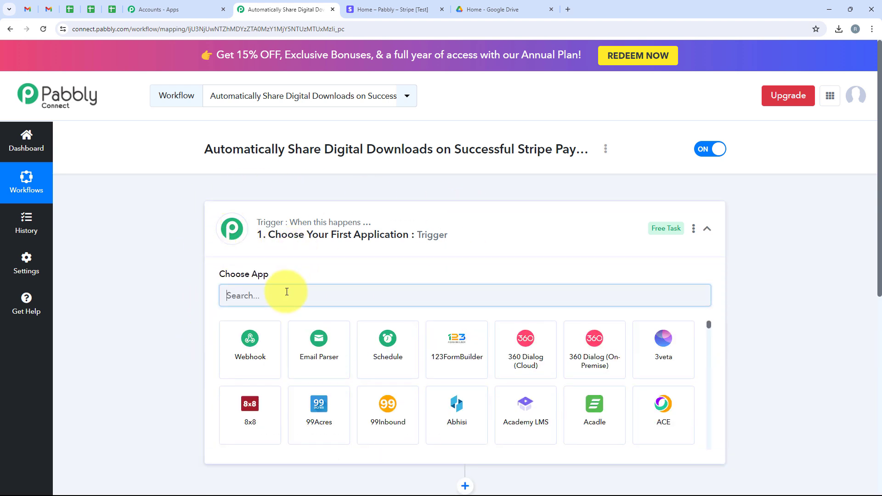
Step: Make Stripe's New Charge the workflow trigger
text(Stripe)
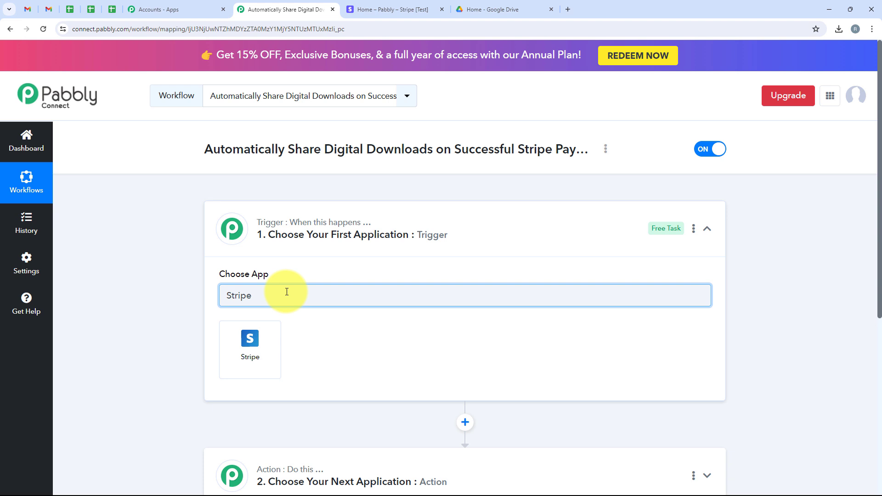
drag(287, 292, 216, 296)
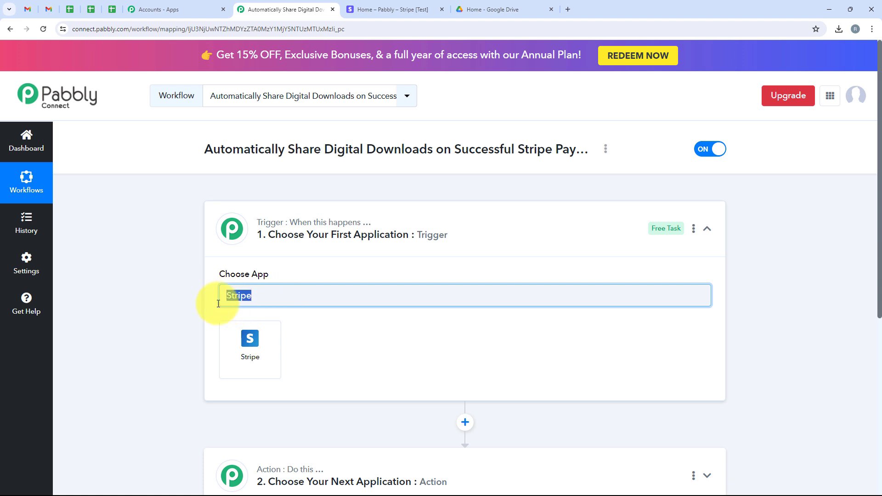
click(241, 342)
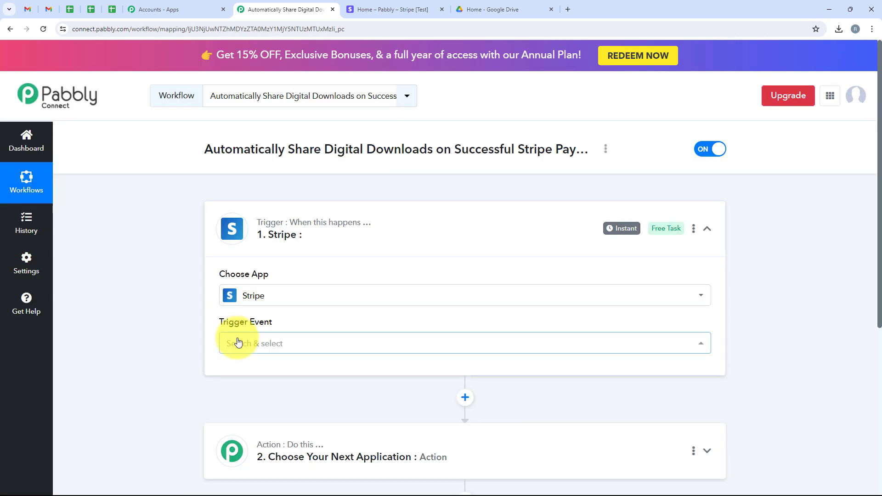
click(238, 342)
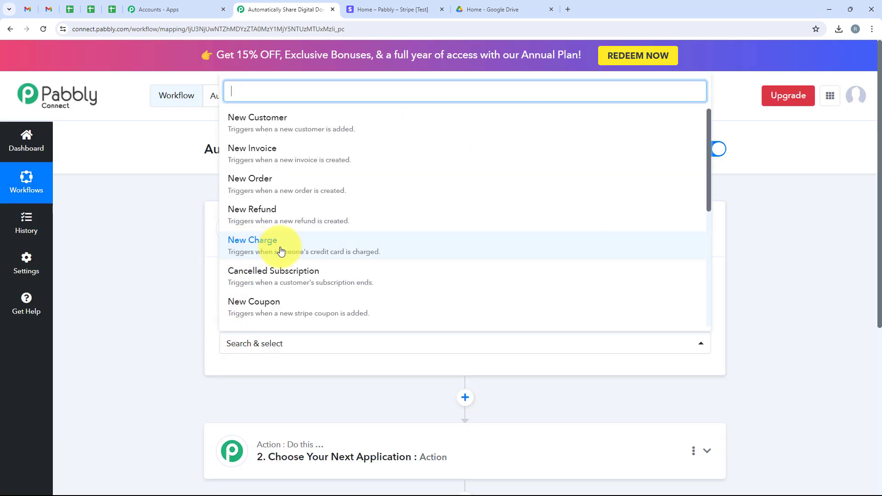
click(266, 250)
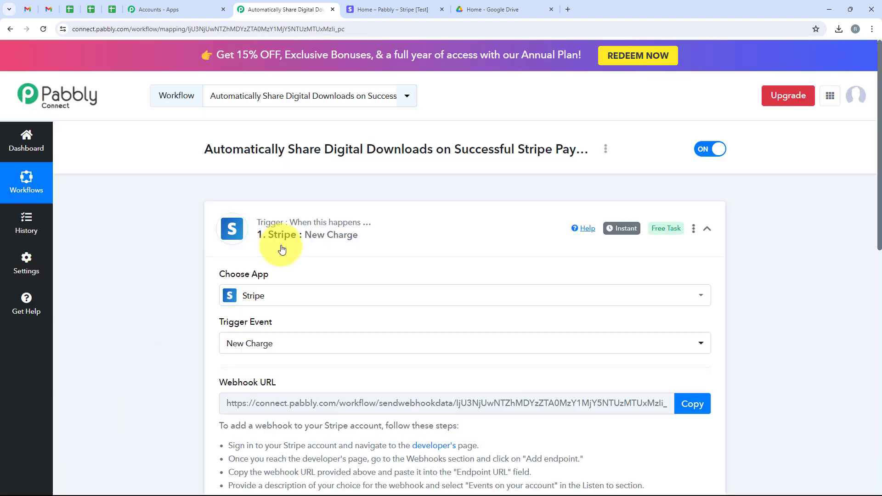
Step: Copy the Pabbly webhook URL and bring up the Stripe dashboard
scroll(281, 248, down, 3)
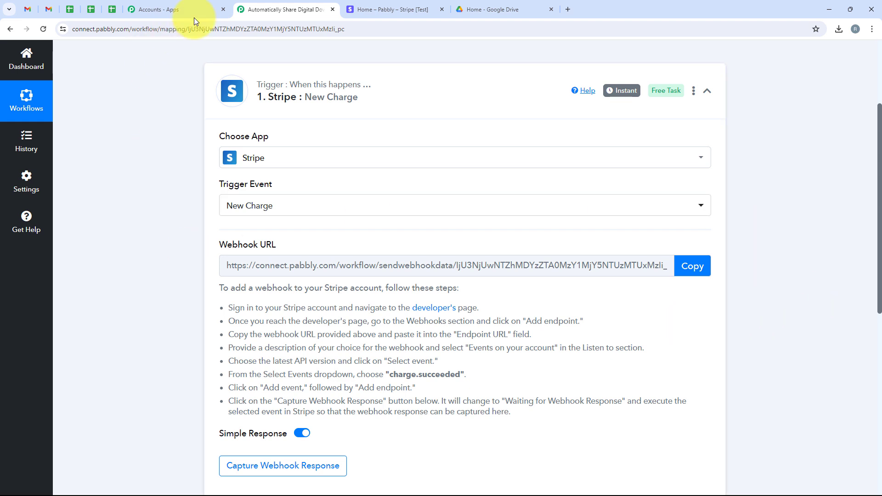
click(704, 267)
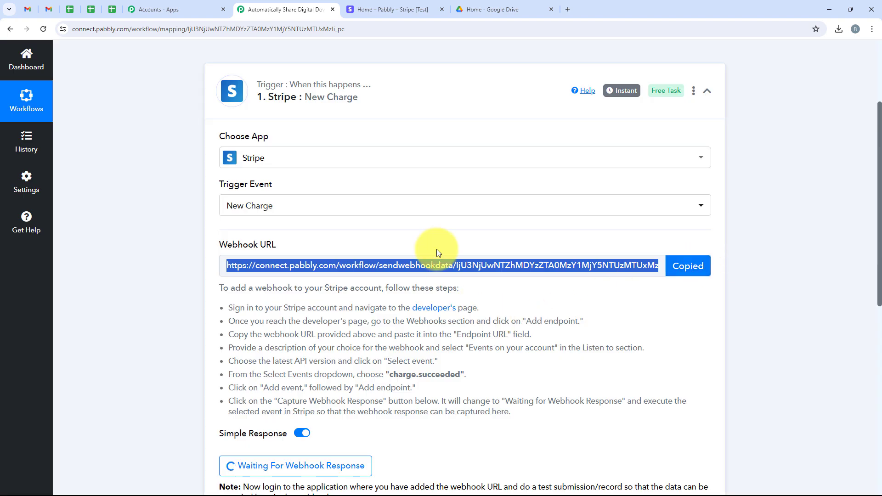
click(396, 10)
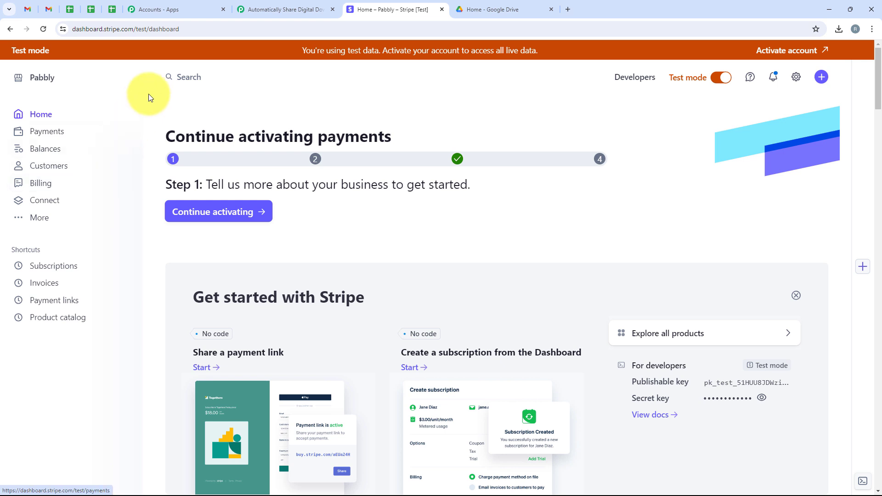
Step: Start a new Stripe webhook endpoint with the pasted Pabbly URL and a blank description
click(633, 79)
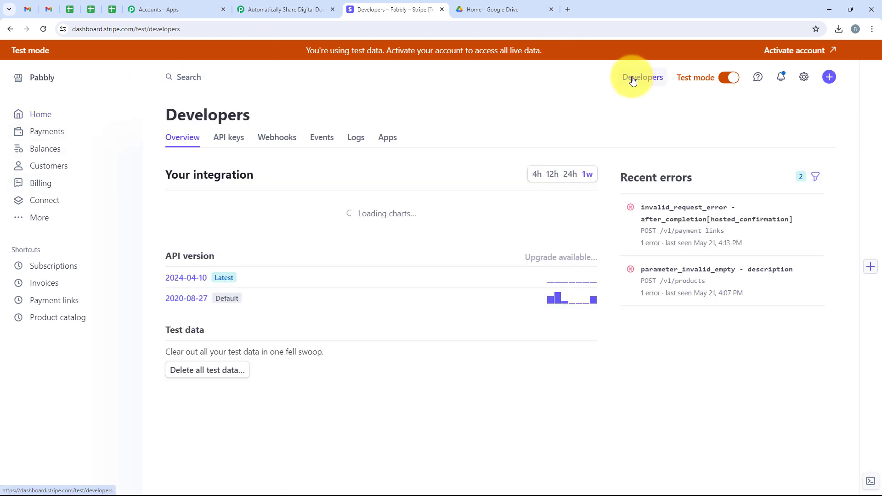
click(263, 138)
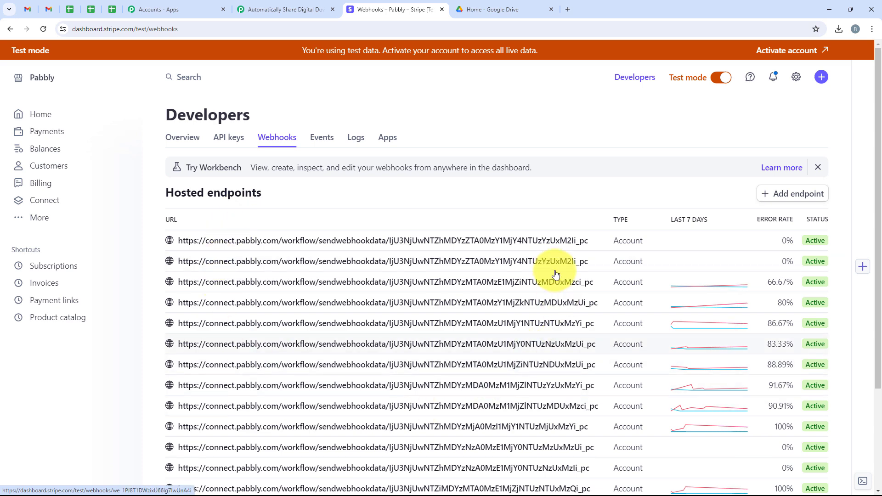
click(795, 197)
click(92, 232)
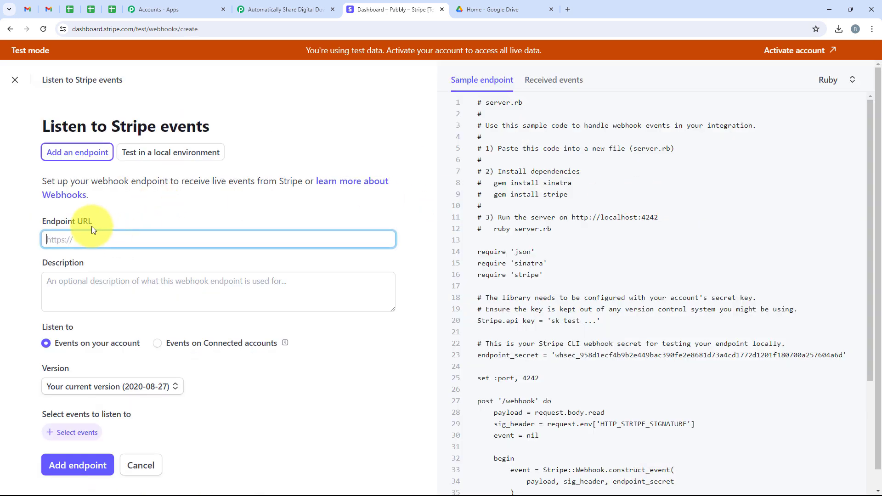
drag(42, 218, 100, 230)
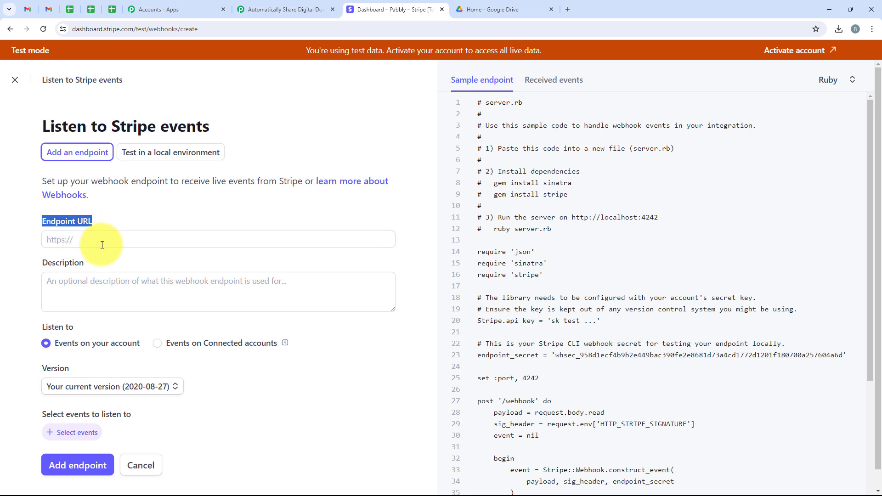
right_click(102, 246)
click(126, 336)
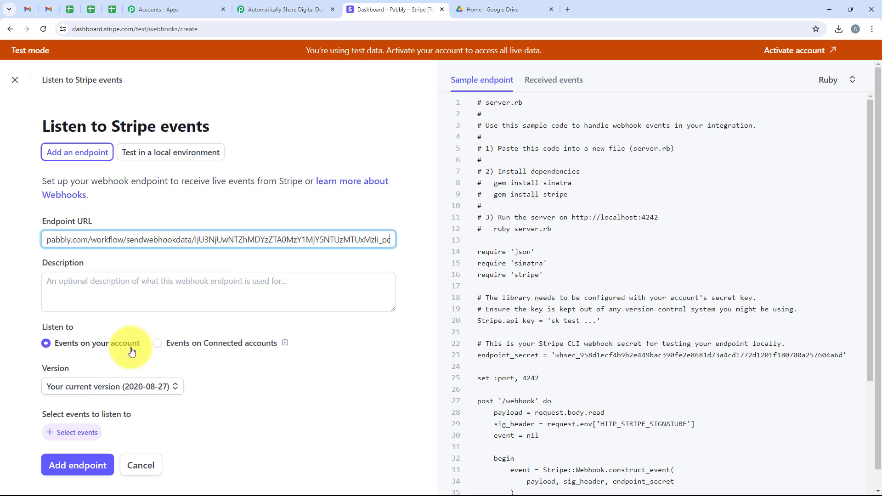
click(55, 281)
click(48, 266)
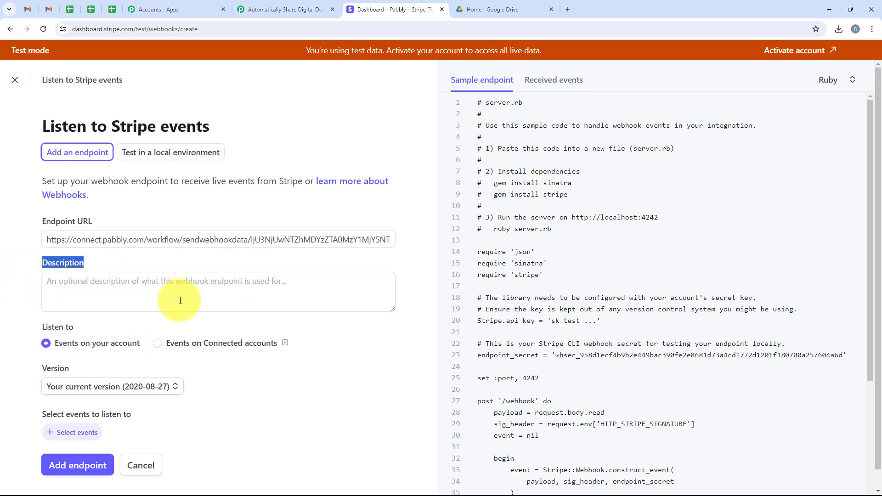
Step: Listen to events on your account using the latest API version 2024-04-10, then choose events
scroll(45, 300, down, 1)
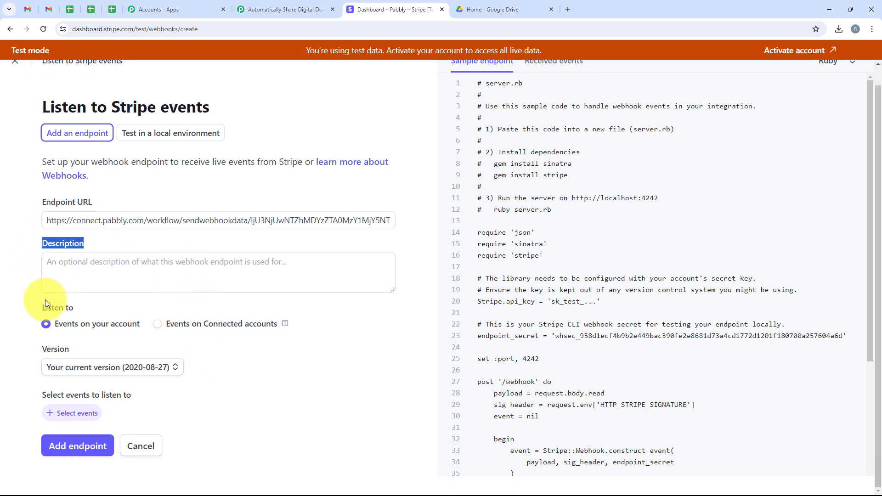
drag(42, 305, 65, 306)
click(60, 330)
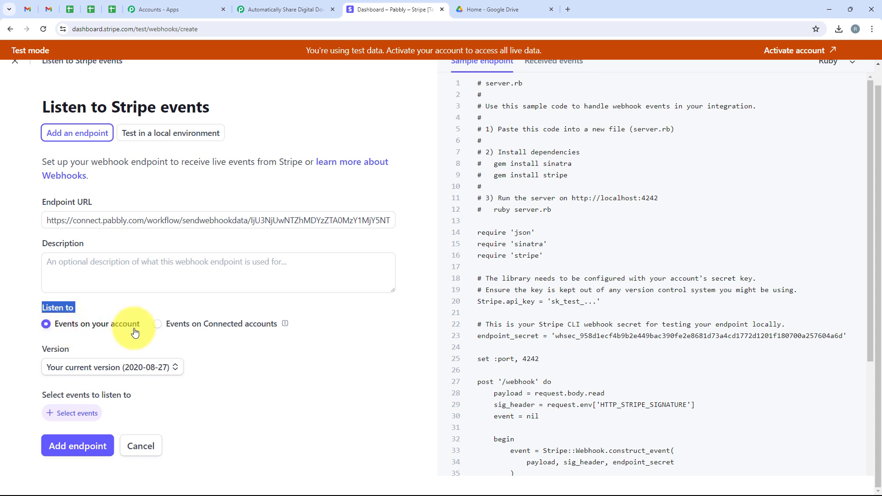
drag(57, 352, 67, 352)
click(69, 367)
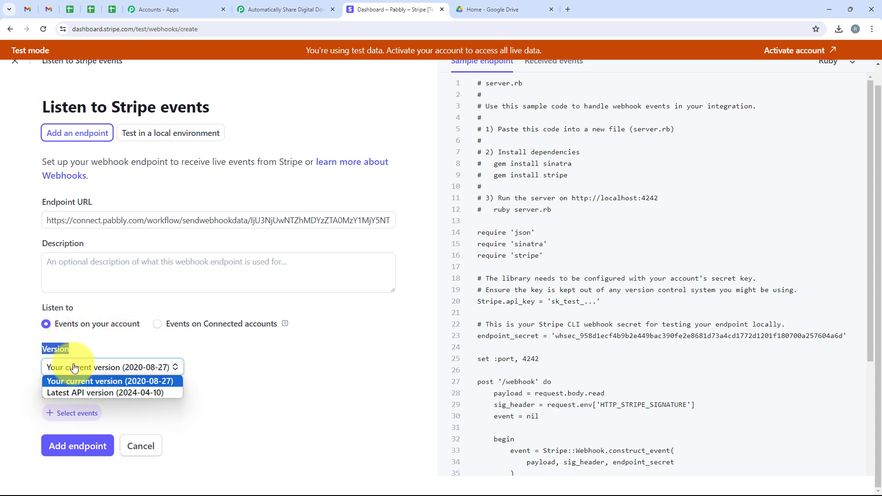
click(55, 392)
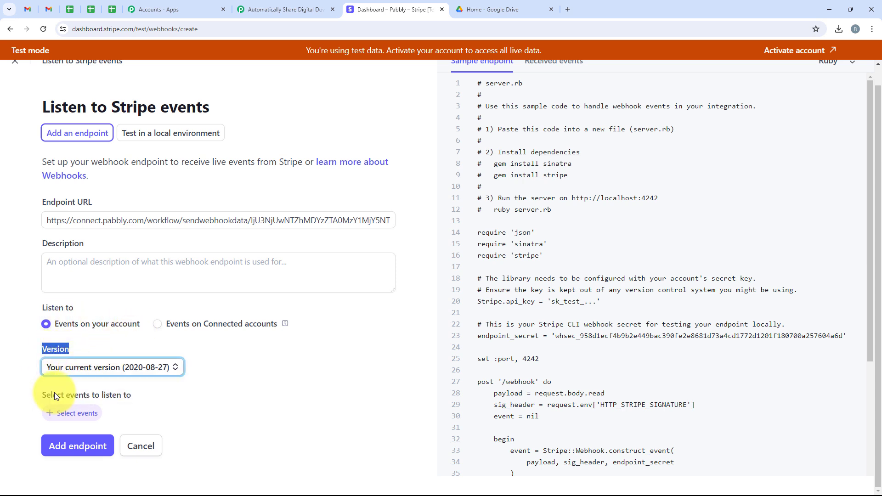
click(84, 422)
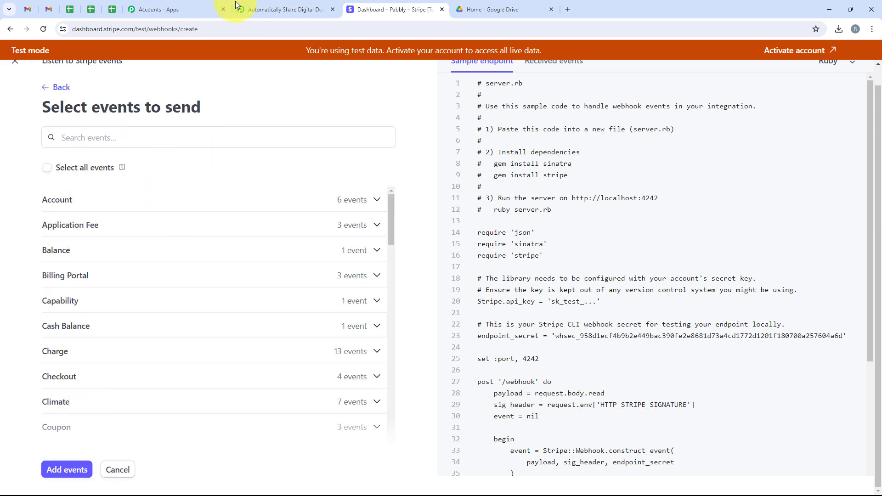
Step: Check the Pabbly instructions for which Stripe event to choose
click(242, 4)
scroll(265, 395, down, 1)
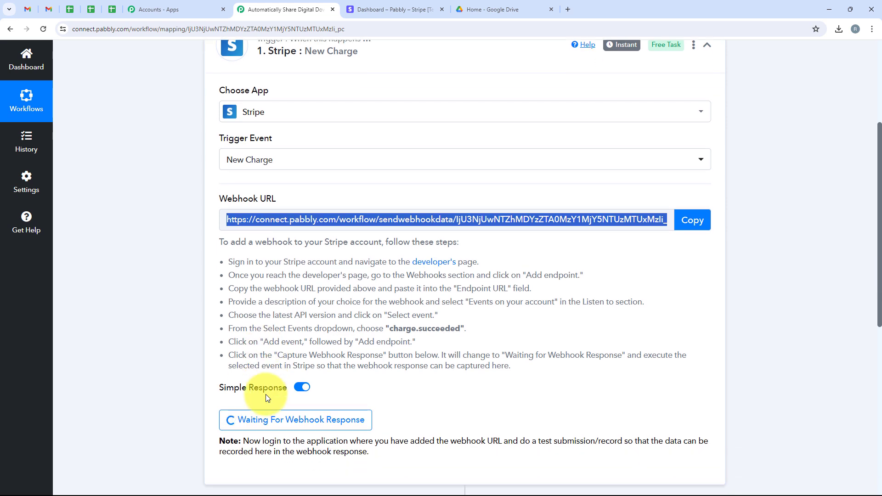
drag(229, 329, 467, 334)
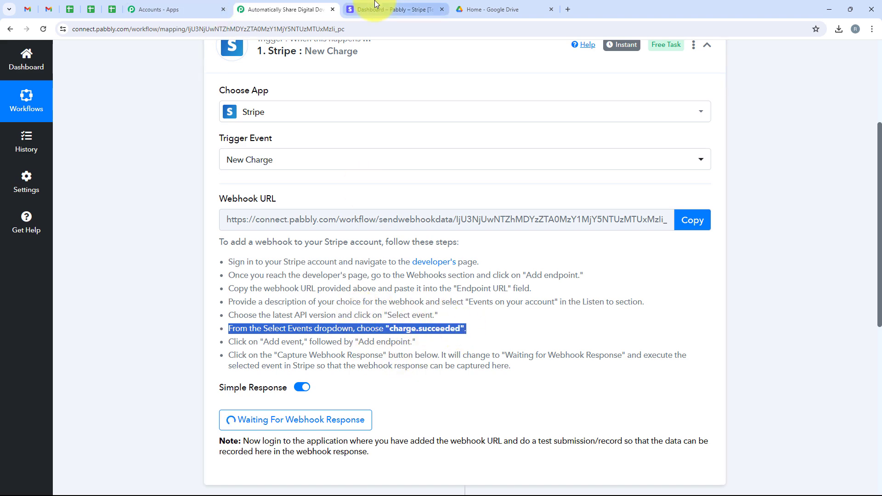
click(391, 9)
Step: Add the charge.succeeded event and create the webhook endpoint
text(Ch)
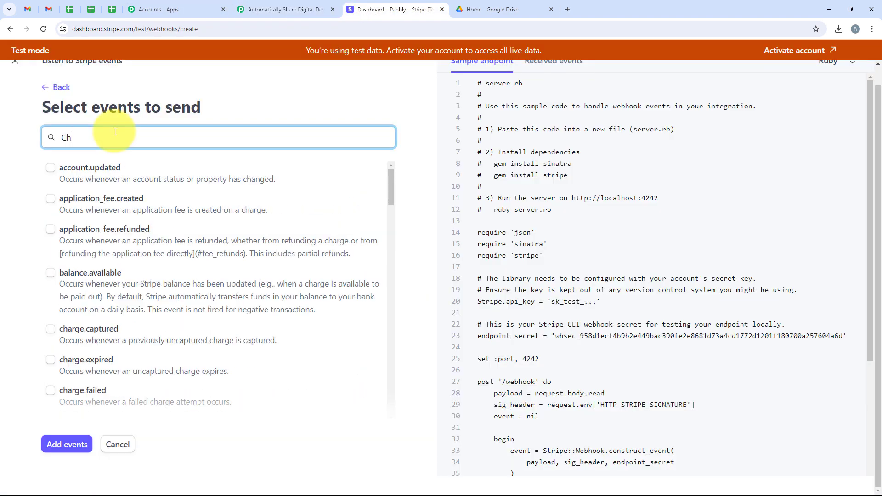
text(arge S)
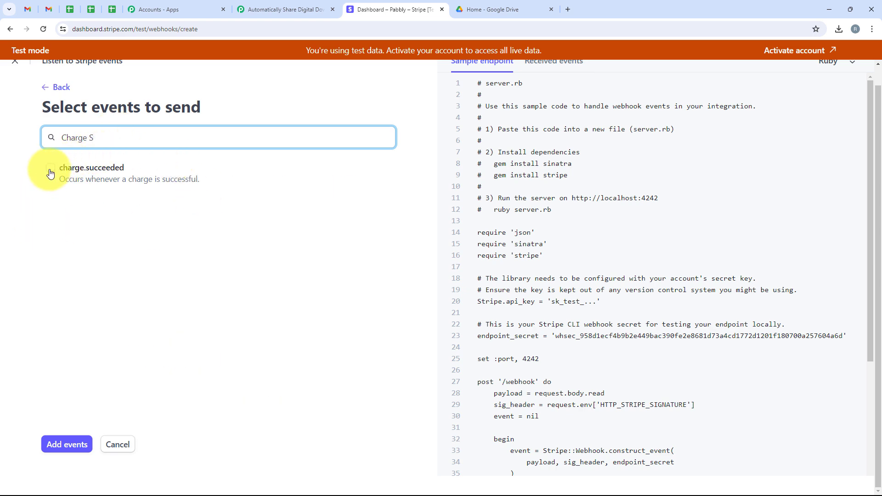
click(49, 171)
click(65, 444)
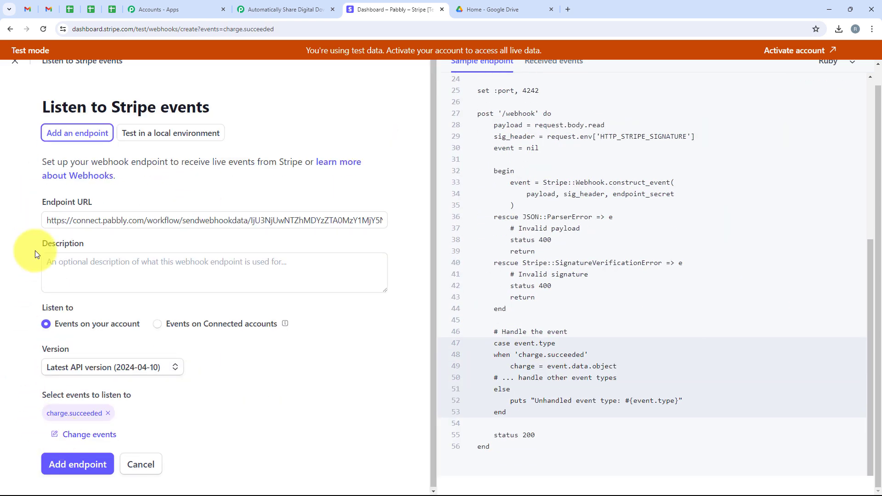
click(83, 469)
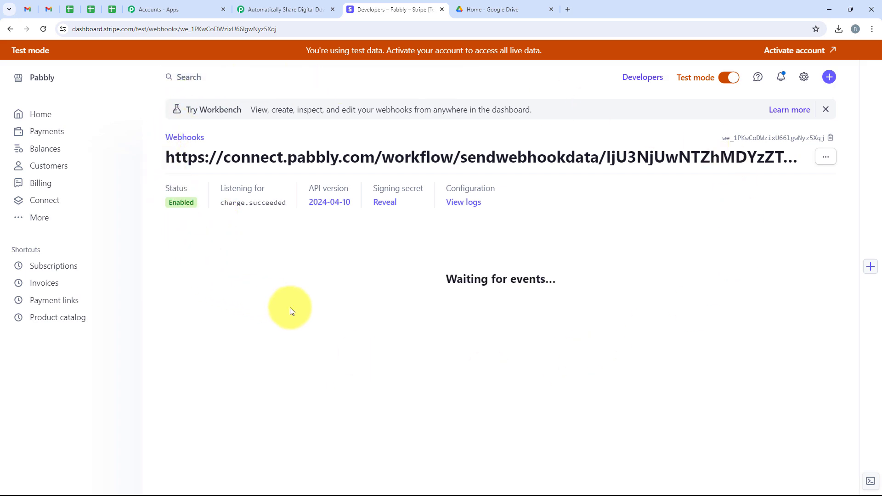
Step: Copy the Java Notes For Professionals (8 Weeks) checkout link from Stripe's Payment links
click(278, 9)
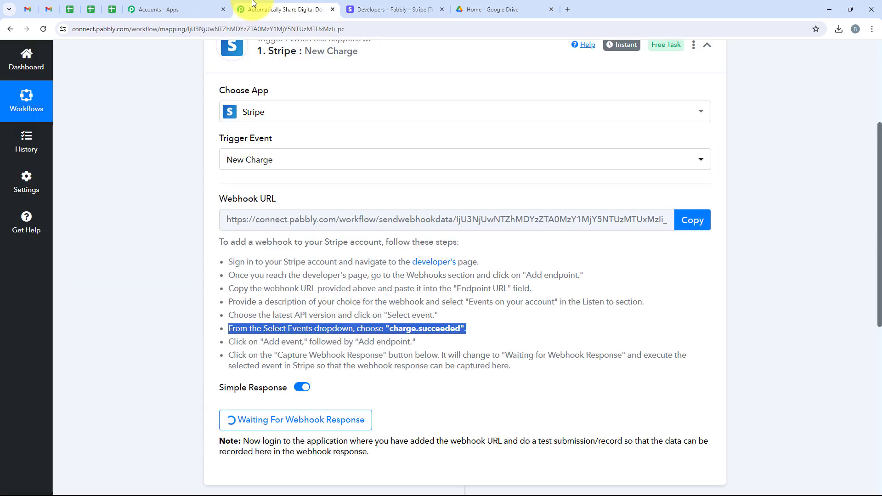
scroll(403, 352, down, 1)
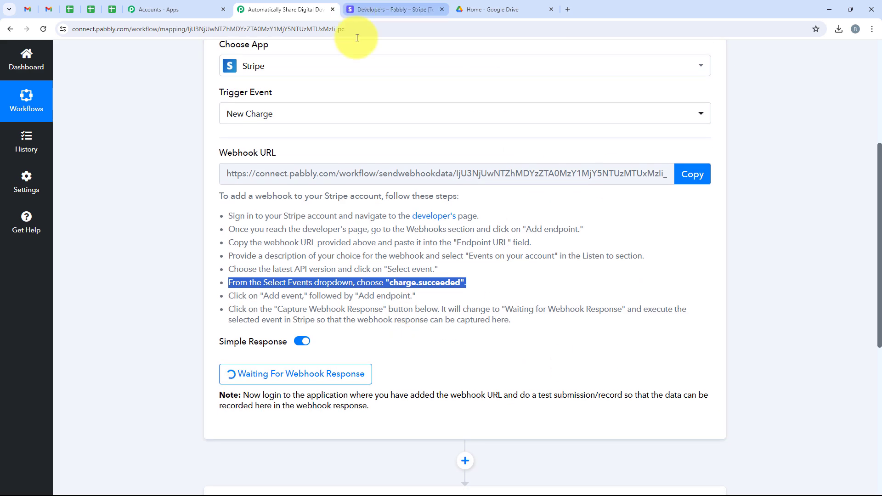
click(394, 9)
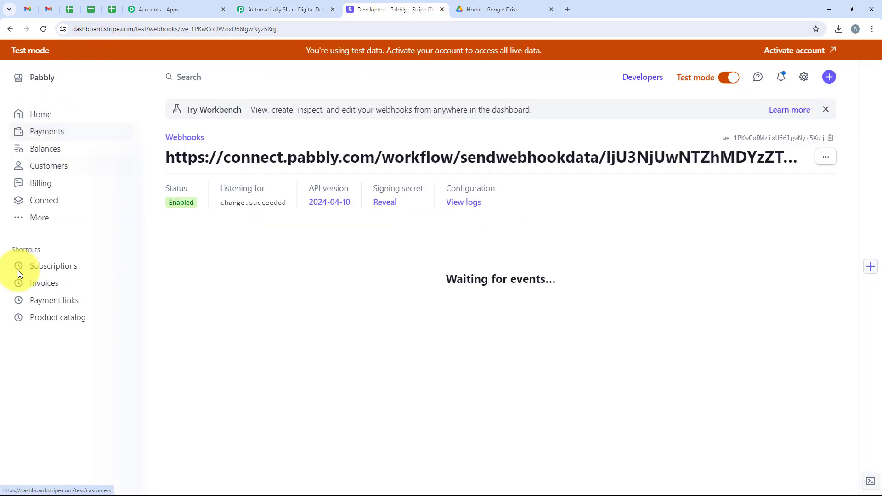
click(55, 300)
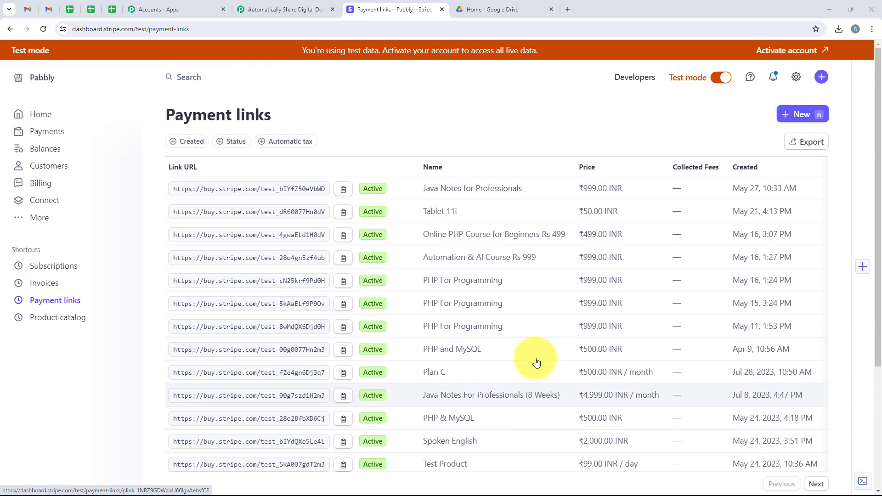
scroll(535, 361, down, 3)
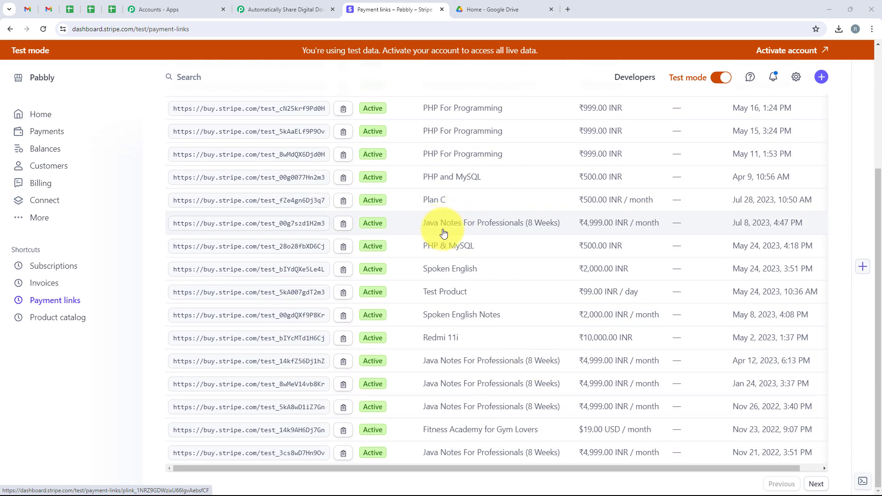
click(343, 223)
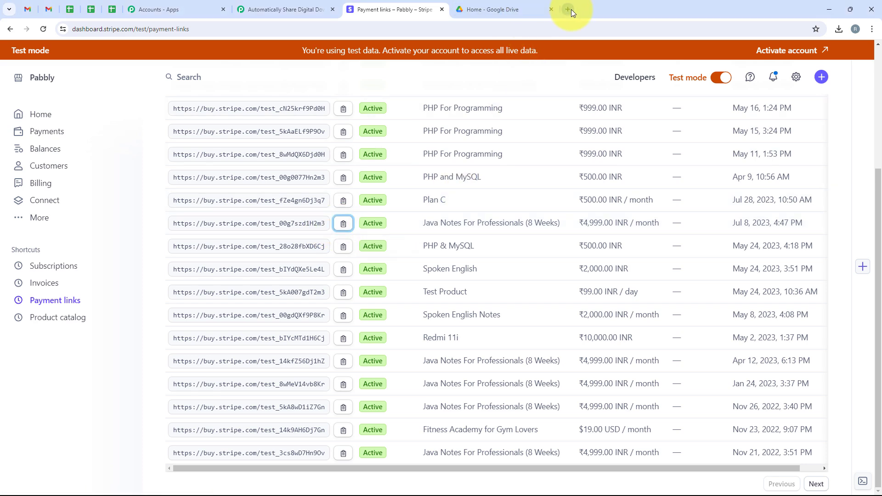
click(572, 9)
Step: Load the checkout link and autofill the buyer's email and phone number
key(ctrl+v)
key(Return)
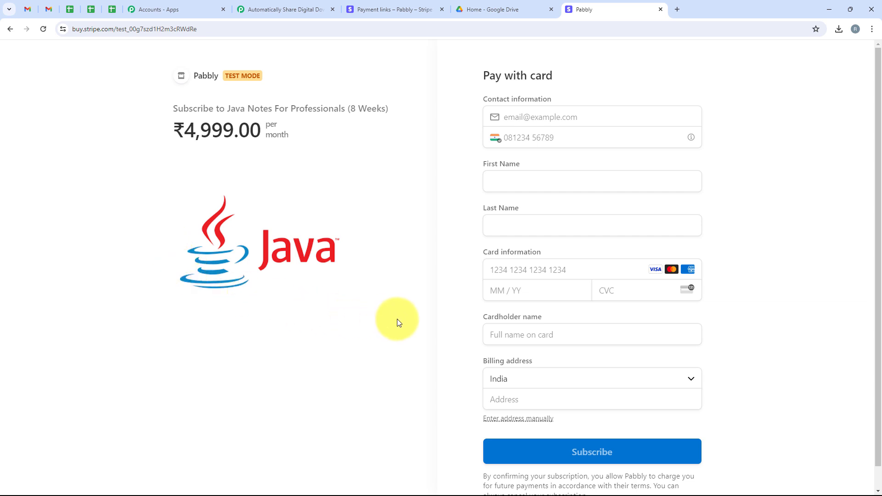
click(537, 119)
click(510, 133)
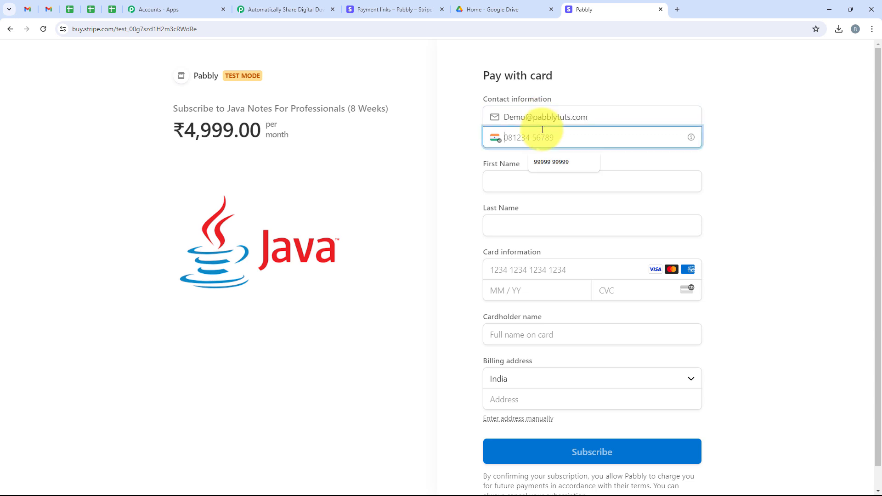
click(544, 161)
Step: Enter the name Demo User and autofill the saved test card
click(502, 176)
text(Demo)
click(517, 230)
text(U)
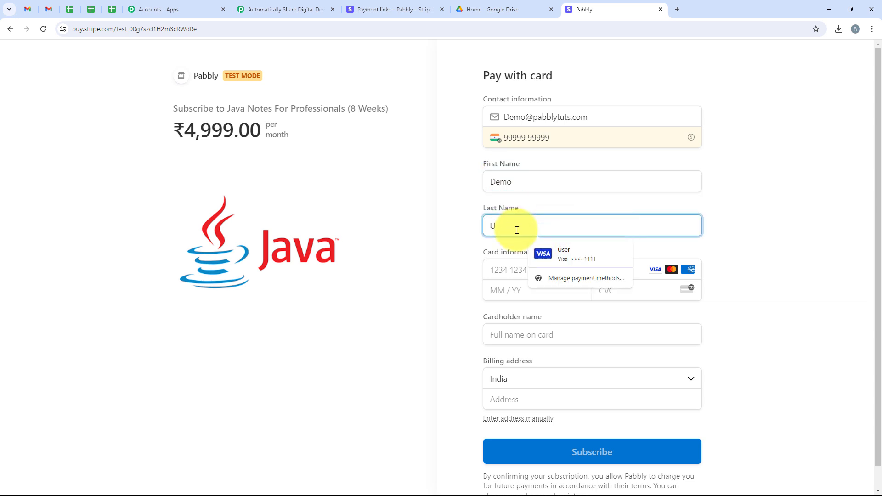
text(ser)
click(496, 269)
click(558, 297)
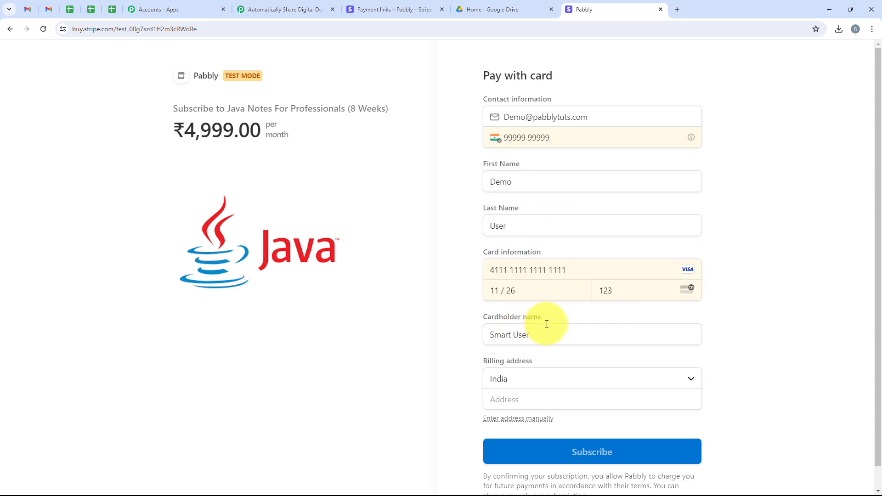
Step: Fill the billing address, city and PIN code, with Madhya Pradesh as the state
scroll(562, 300, down, 1)
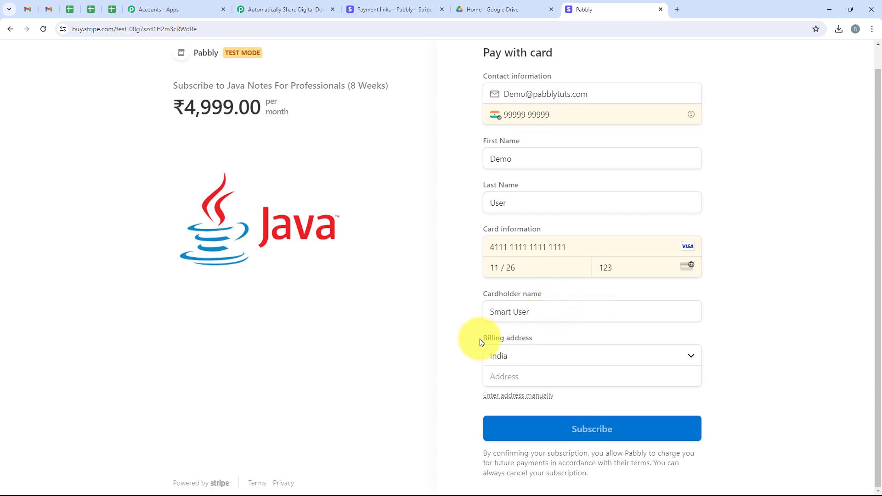
click(543, 370)
click(541, 398)
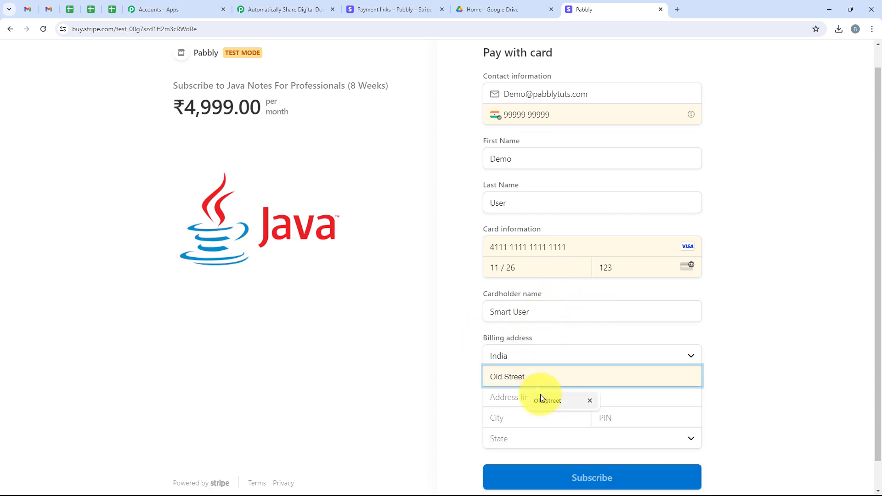
click(510, 417)
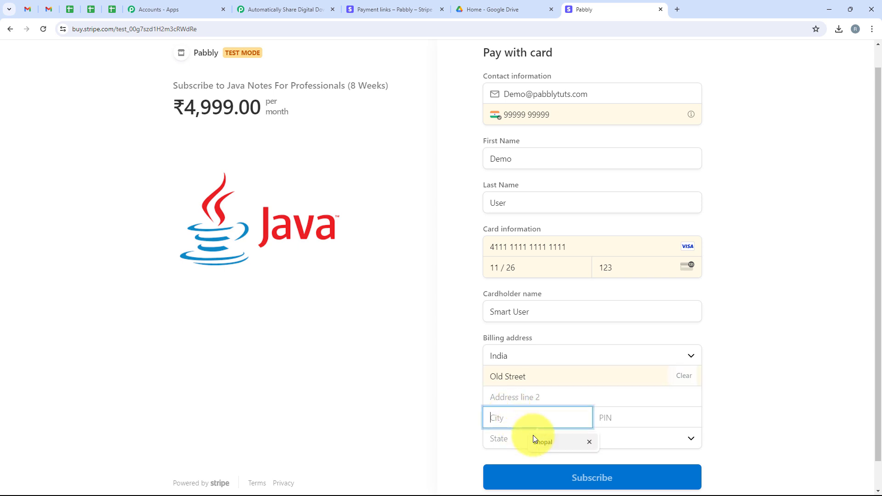
click(610, 422)
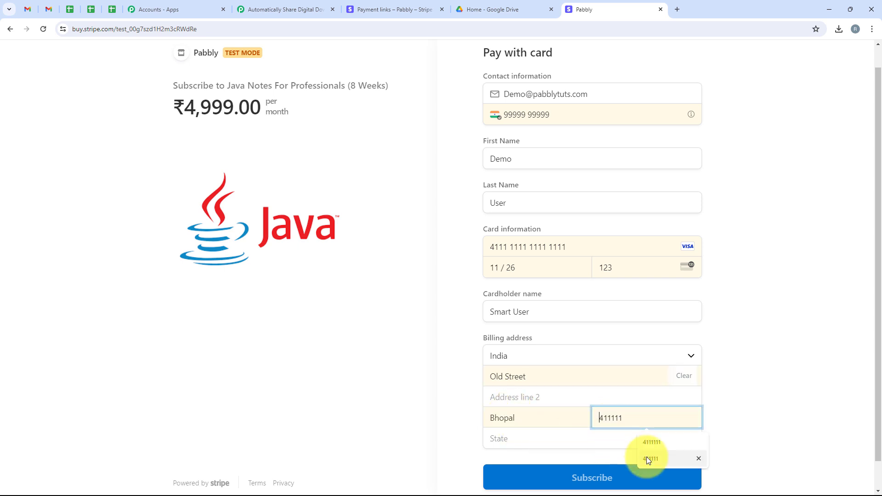
click(647, 457)
click(539, 428)
click(539, 434)
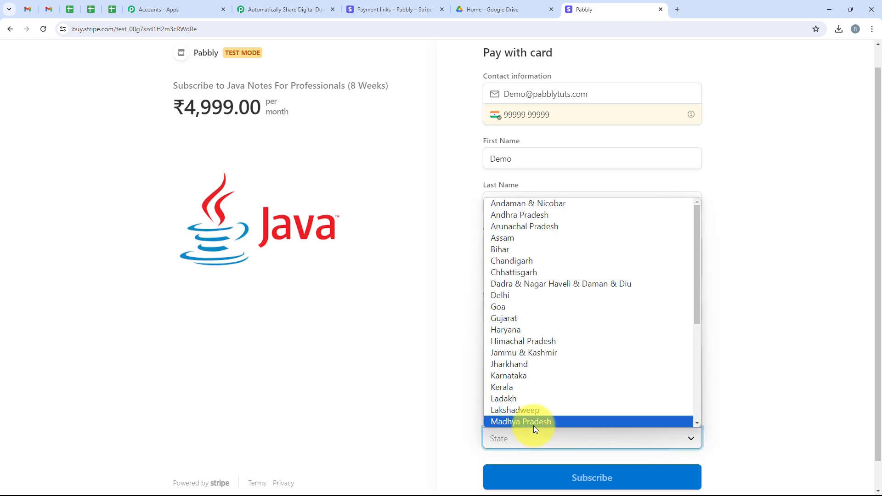
click(534, 424)
Step: Submit the ₹4,999.00/month subscription and confirm the thank-you message
scroll(444, 443, down, 1)
click(548, 454)
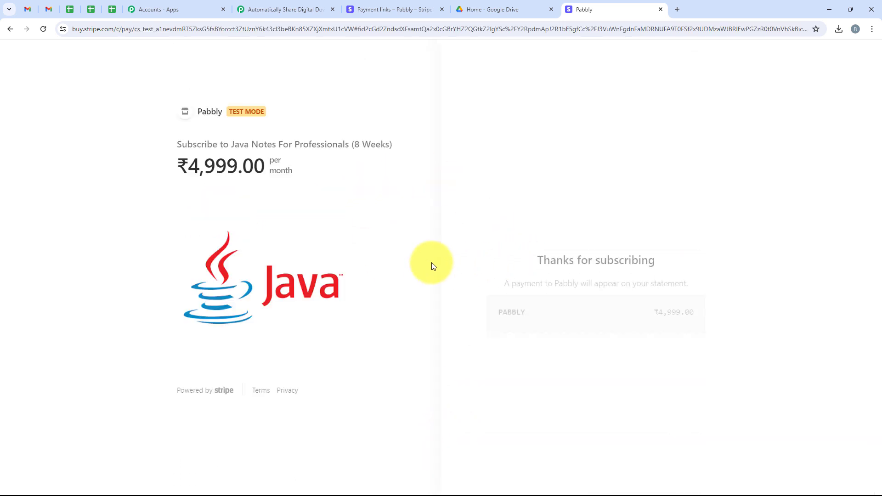
drag(539, 232, 625, 248)
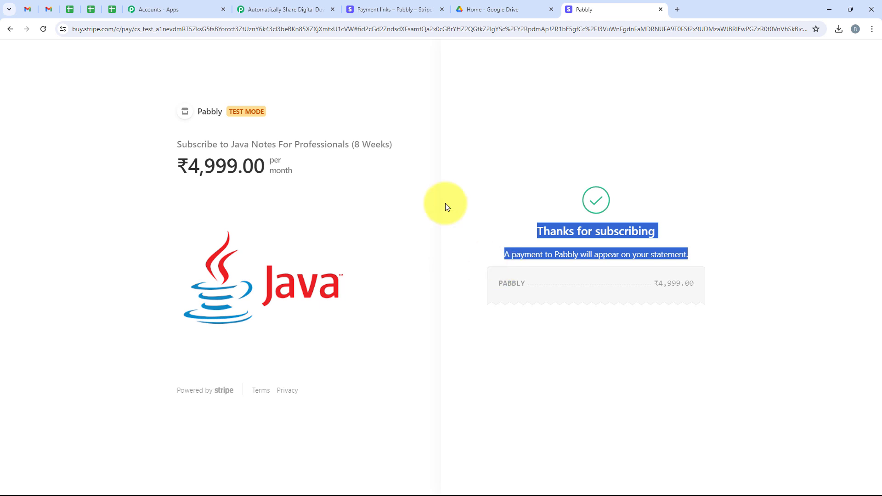
Step: Check the captured billing name, email, state and postal code in Pabbly's response
click(305, 5)
scroll(353, 230, down, 1)
scroll(355, 229, down, 8)
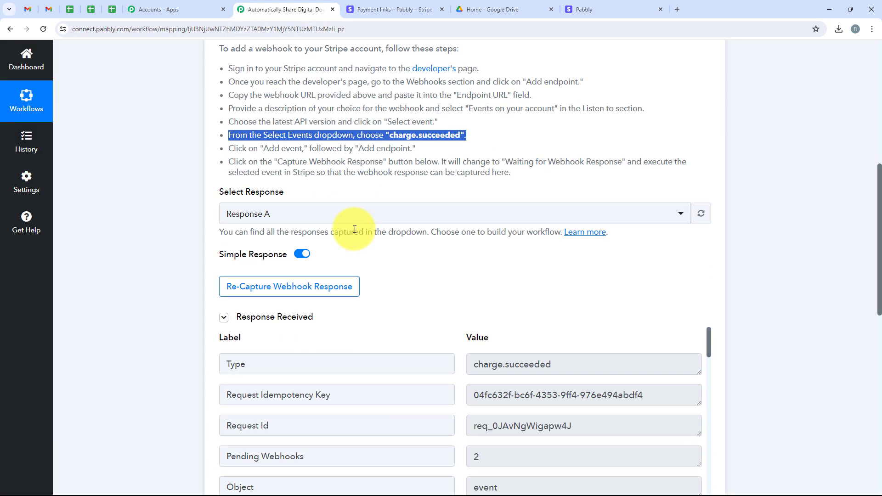
scroll(399, 167, down, 12)
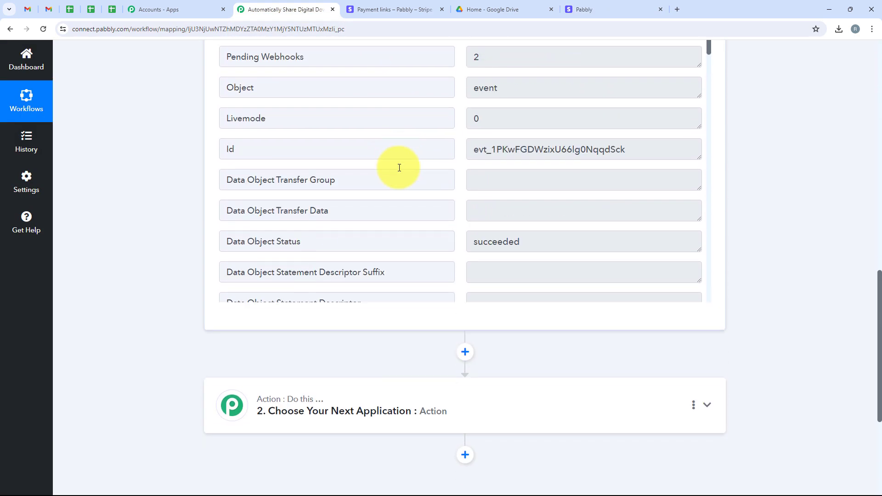
scroll(399, 167, down, 7)
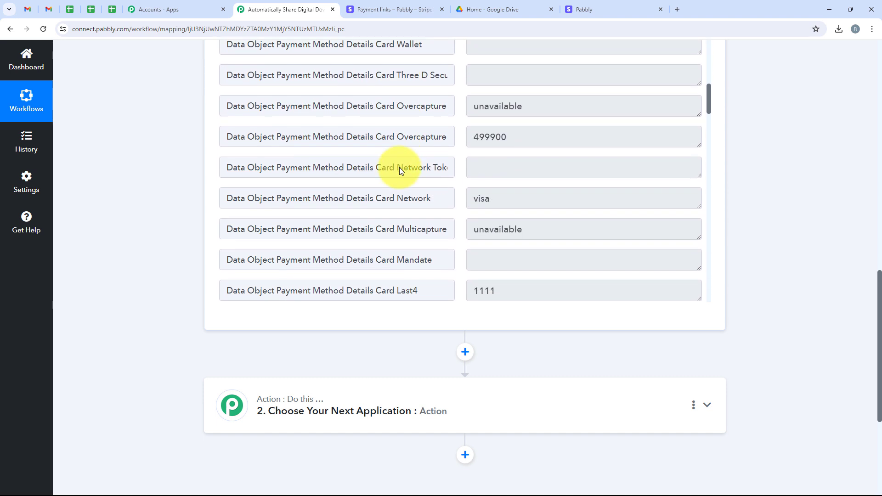
scroll(400, 167, down, 10)
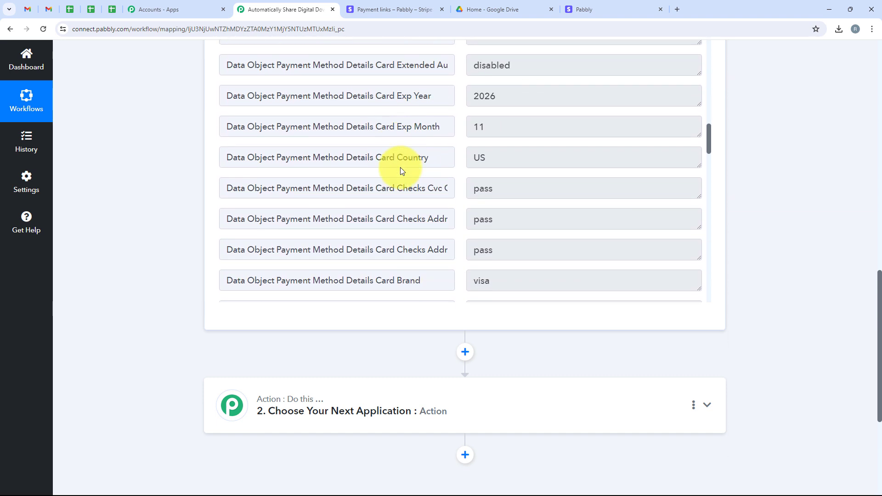
scroll(402, 170, down, 5)
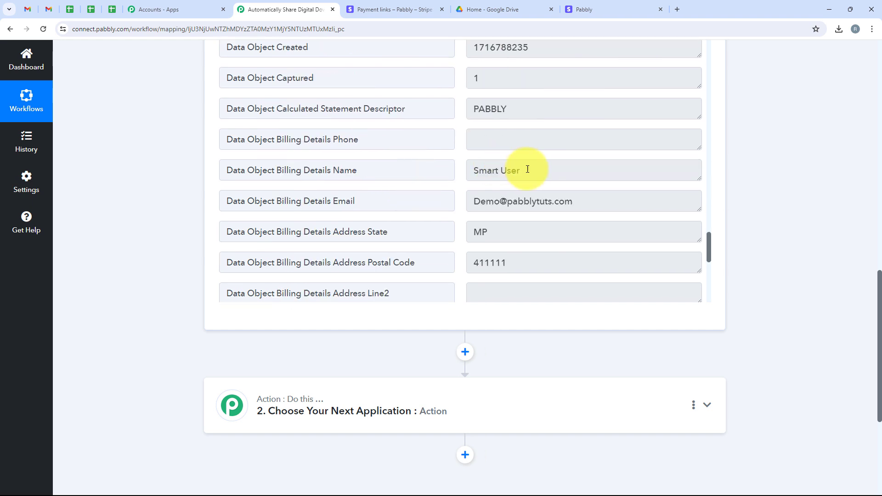
click(470, 170)
click(600, 206)
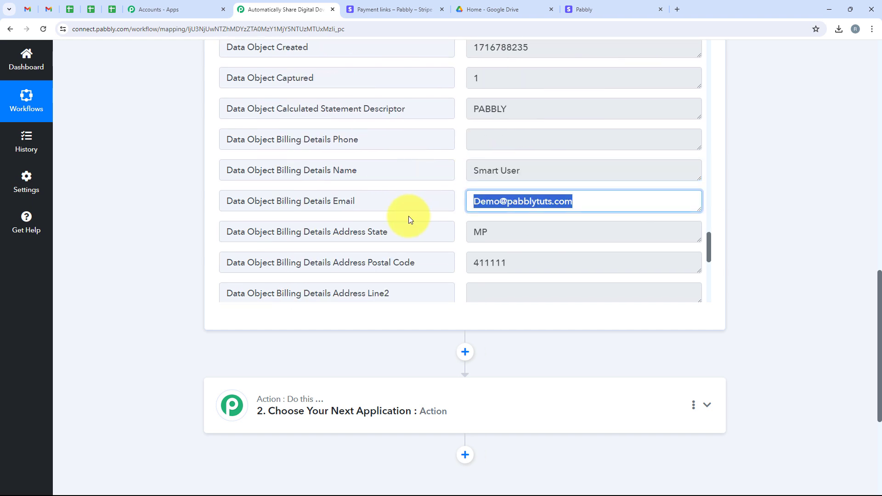
click(526, 234)
click(524, 264)
Step: Check the captured address line 1, city and country, then expand the action step
scroll(363, 236, down, 1)
scroll(363, 236, down, 3)
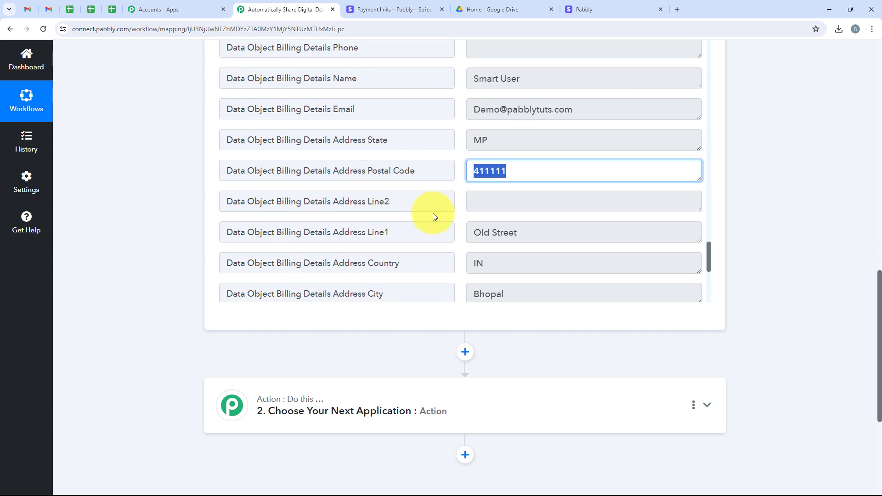
click(554, 142)
click(524, 199)
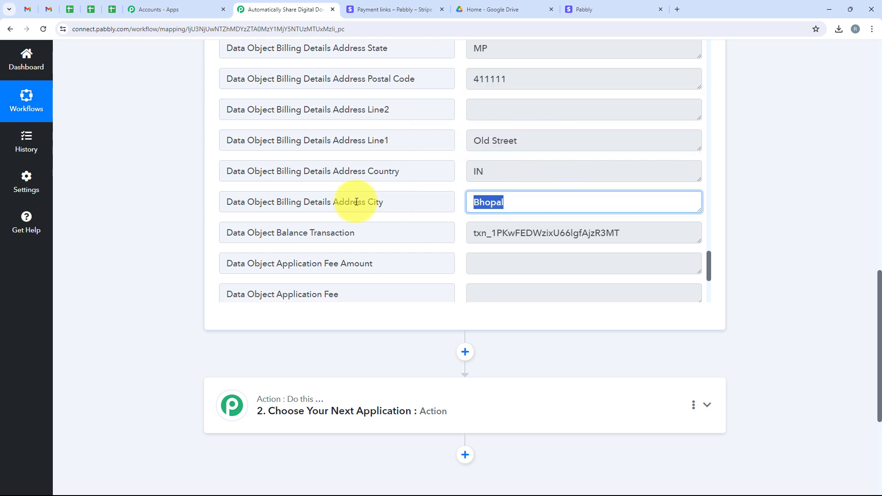
scroll(416, 191, down, 3)
scroll(417, 191, up, 2)
click(527, 128)
scroll(409, 123, down, 6)
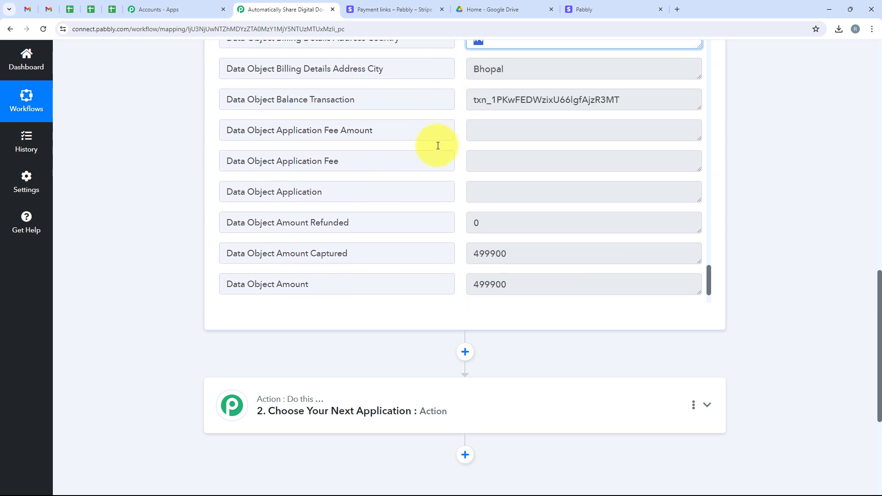
scroll(399, 234, down, 3)
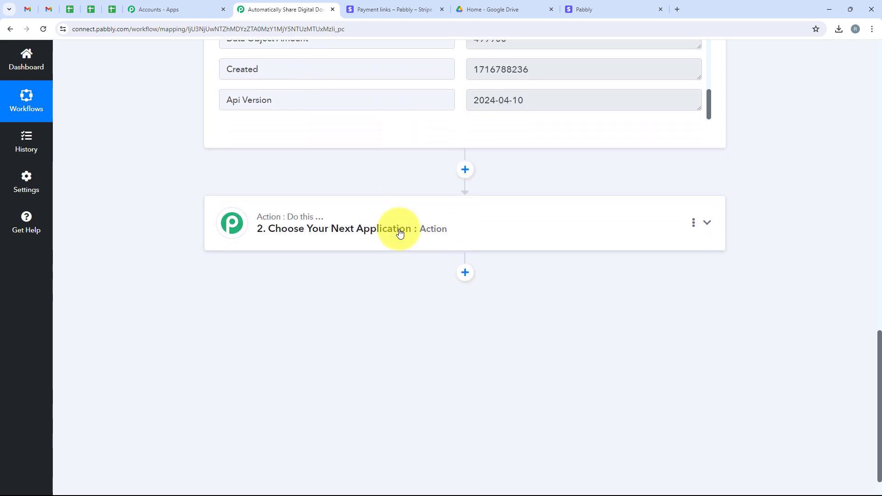
click(345, 222)
scroll(473, 335, up, 4)
Step: Search for and pick Google Drive as the action app
click(266, 238)
text(Google)
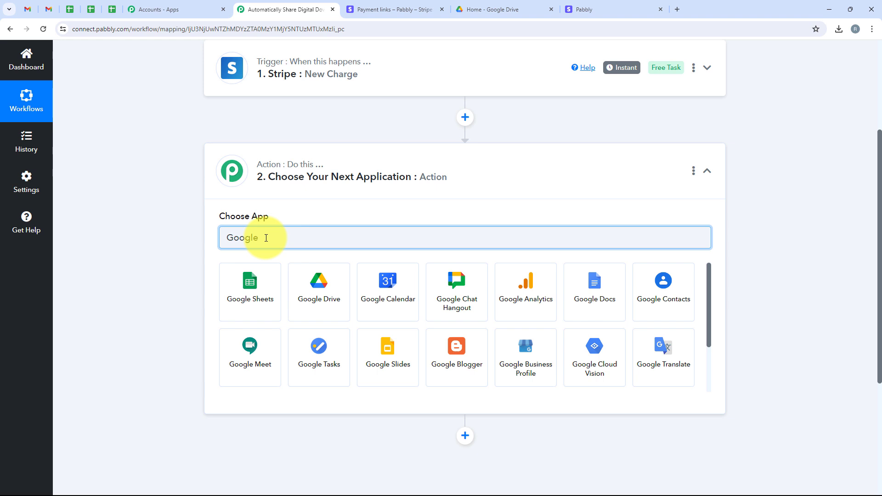
text(driv)
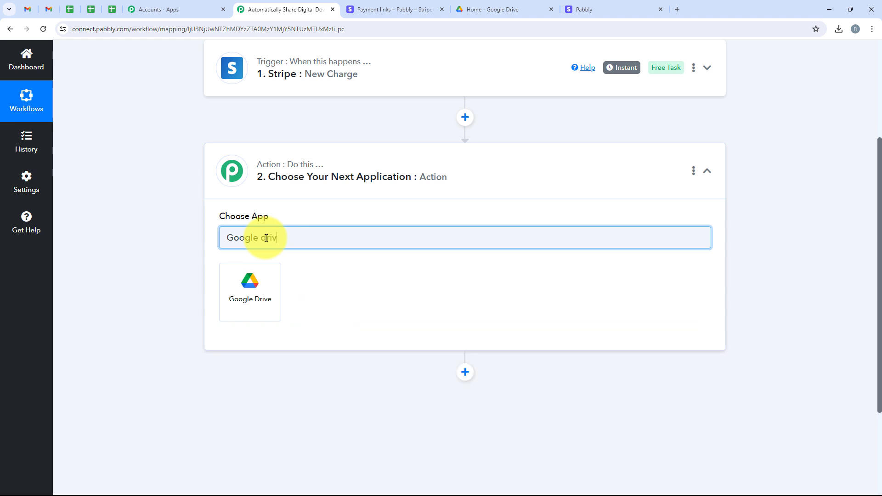
text(e)
drag(289, 238, 215, 217)
click(239, 306)
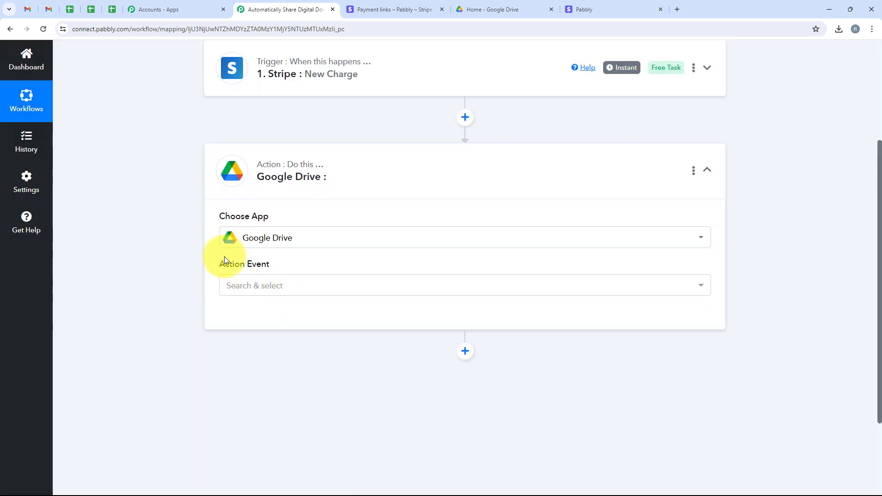
Step: Choose Share a File as the action event and begin connecting an account
double_click(229, 264)
click(291, 287)
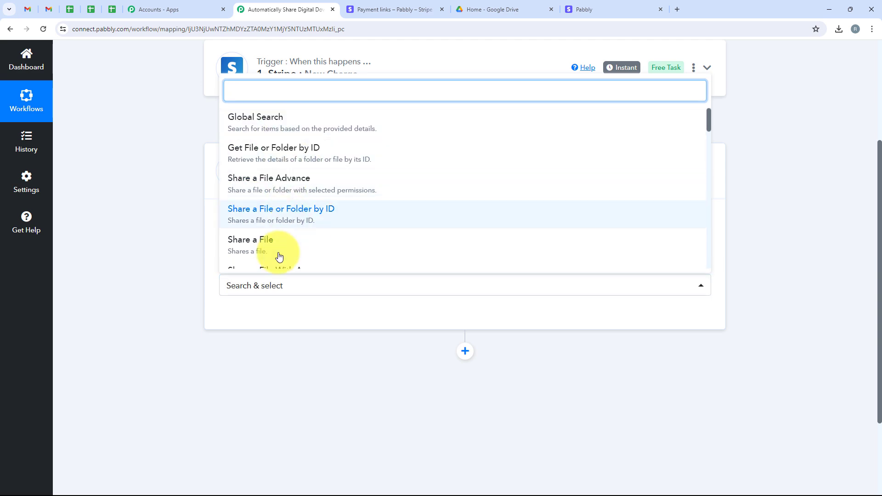
click(393, 257)
click(239, 321)
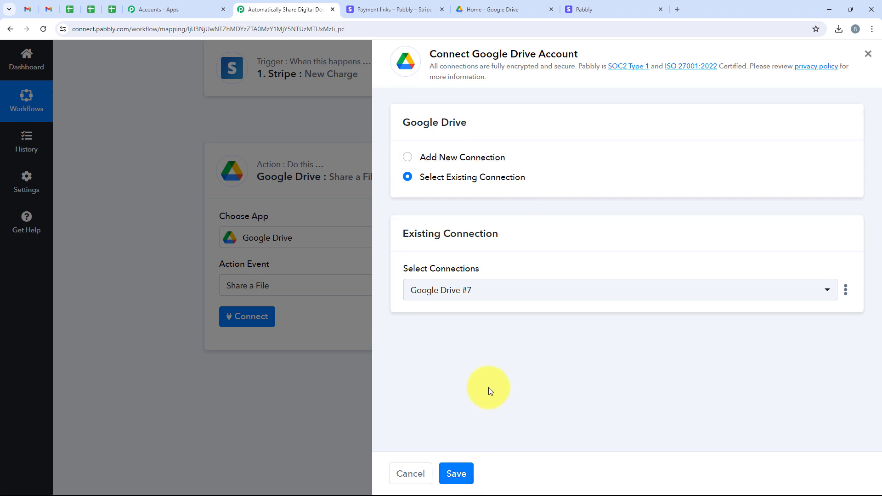
Step: Add a new Google Drive connection by signing in with Google and allowing access
click(502, 160)
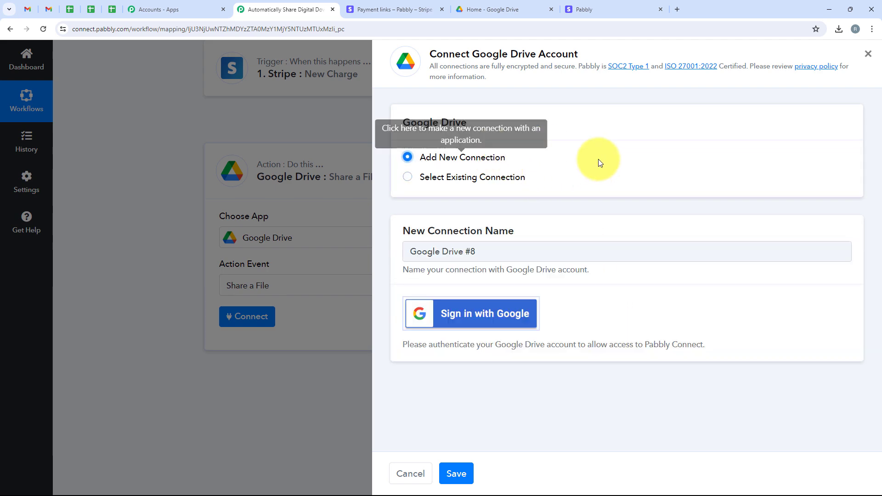
click(476, 302)
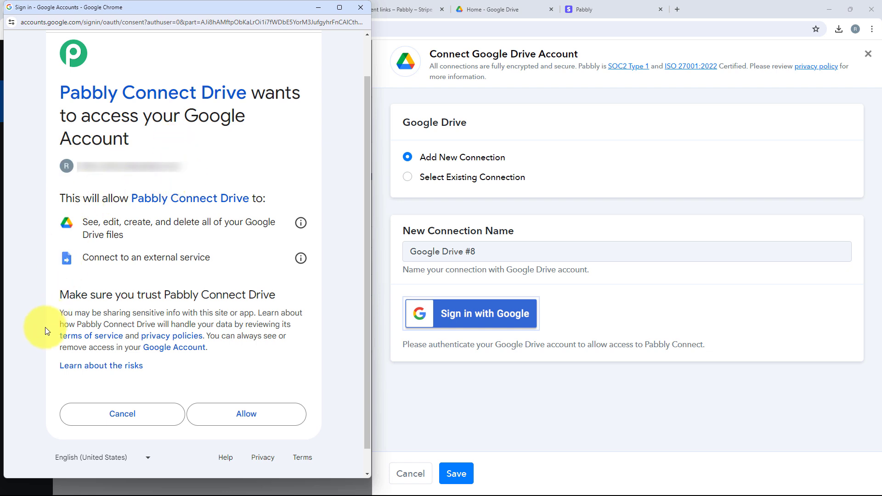
click(273, 419)
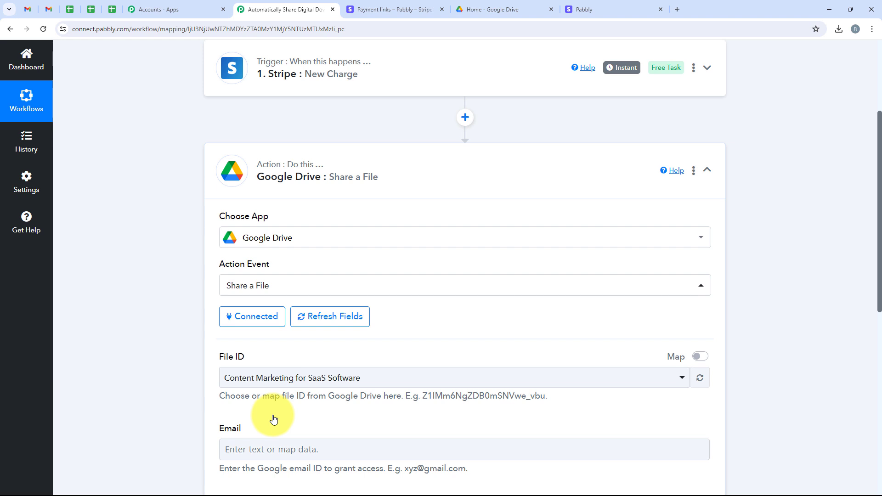
Step: Review the File ID, Email and Role fields, then view the Google Drive home list
scroll(286, 370, down, 4)
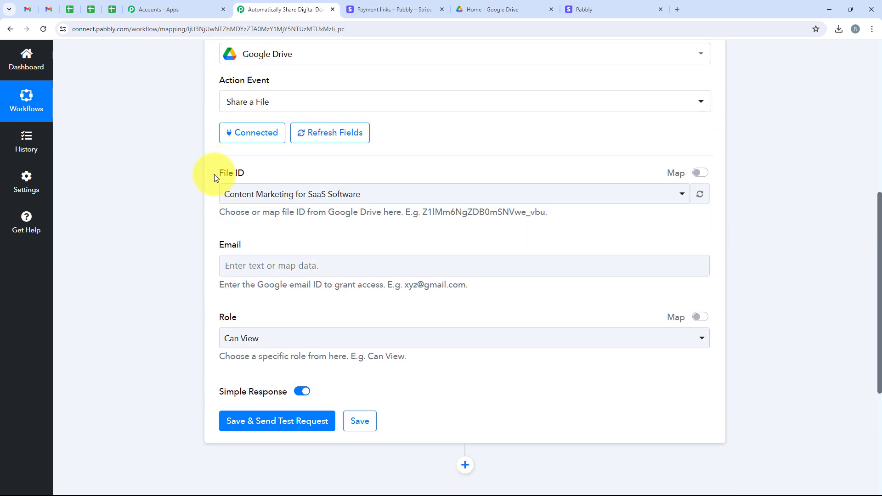
drag(214, 175, 258, 163)
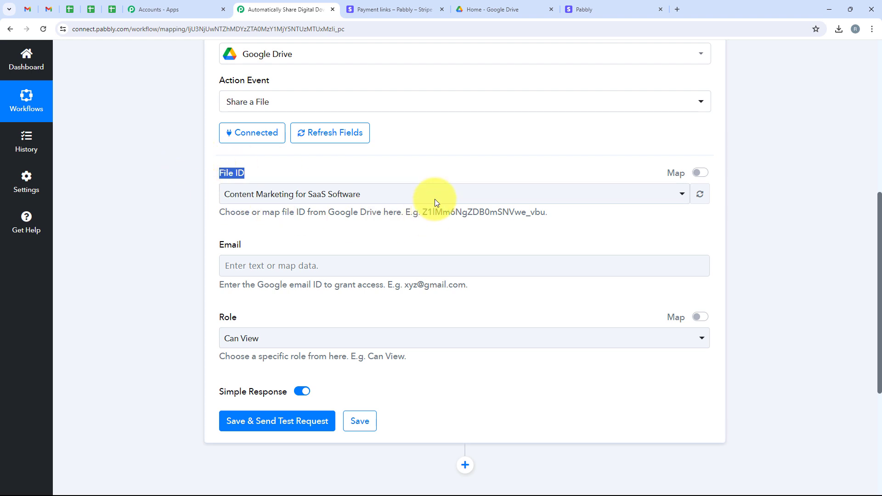
click(495, 9)
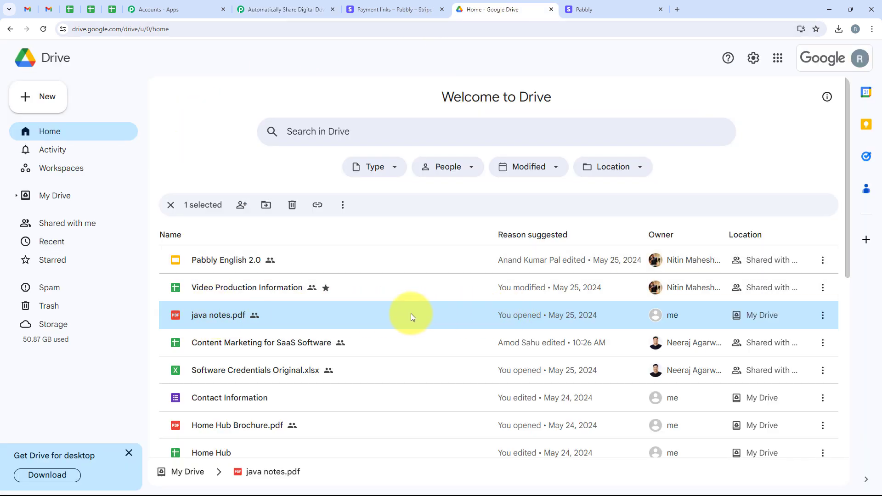
Step: Preview the 10-page java notes.pdf in Google Drive and return to Pabbly
double_click(241, 316)
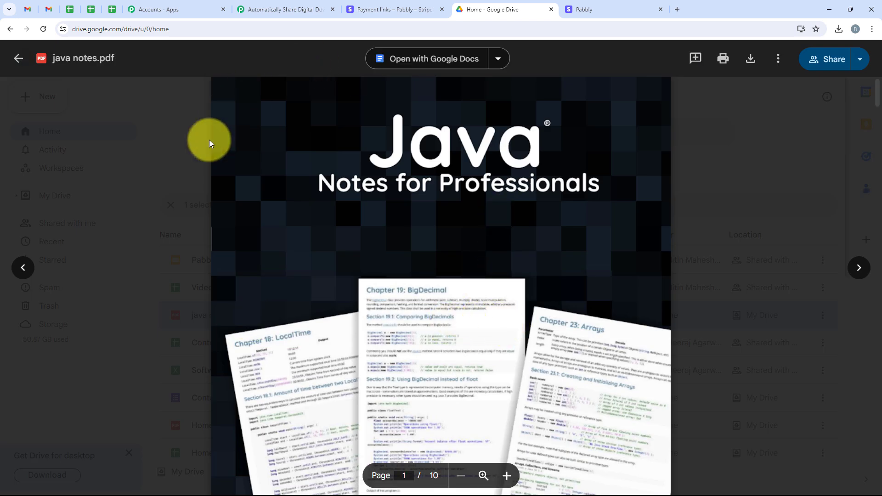
scroll(474, 198, down, 3)
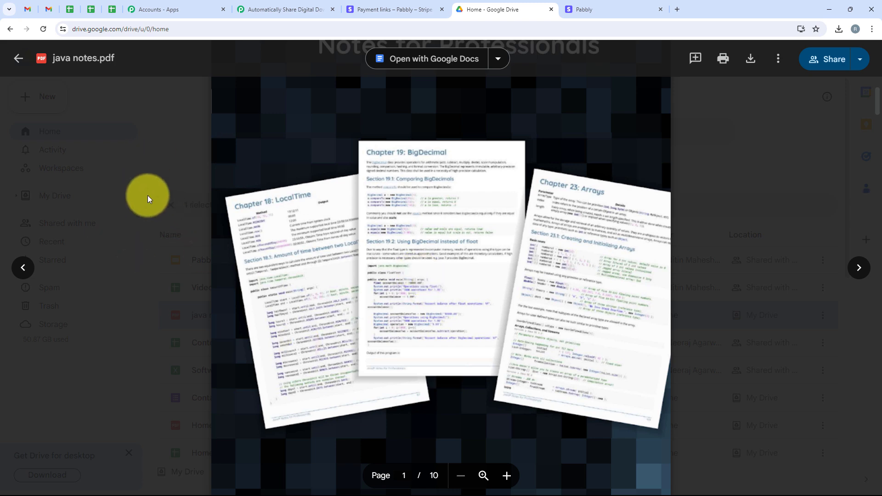
scroll(307, 280, up, 3)
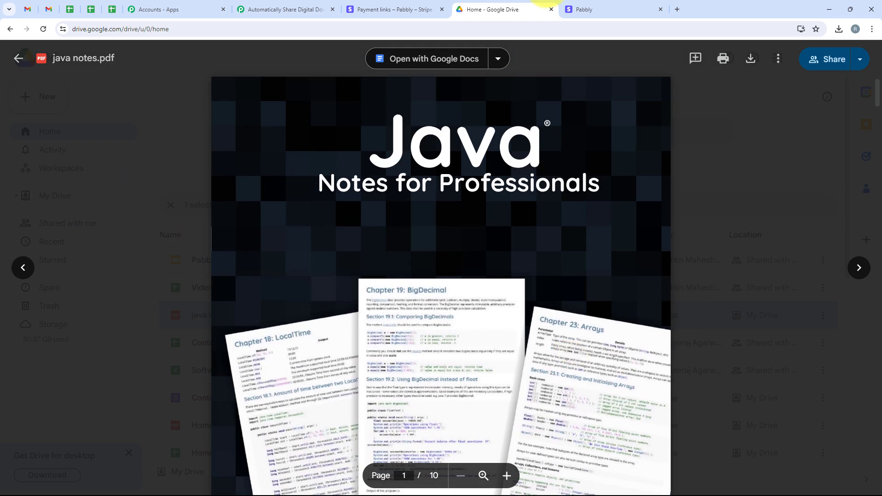
click(318, 5)
Step: Set File ID to java notes.pdf by searching 'Java Notes', then move to the Email field
click(292, 194)
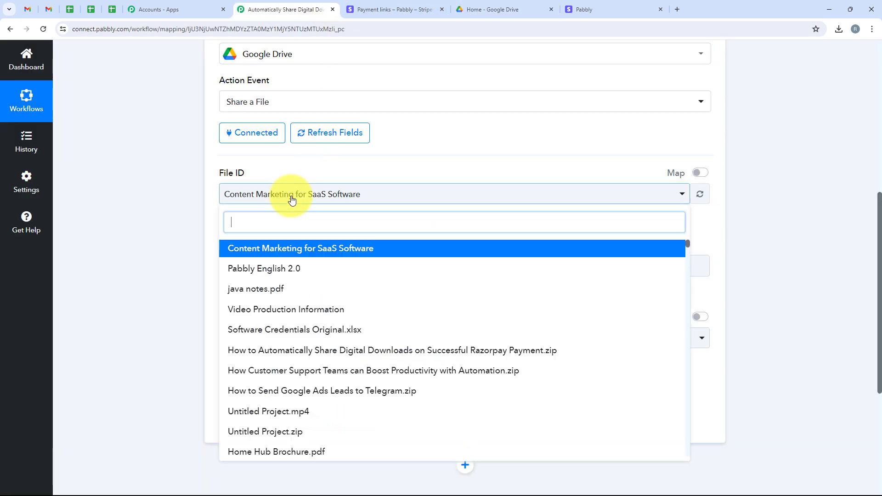
text(Jav)
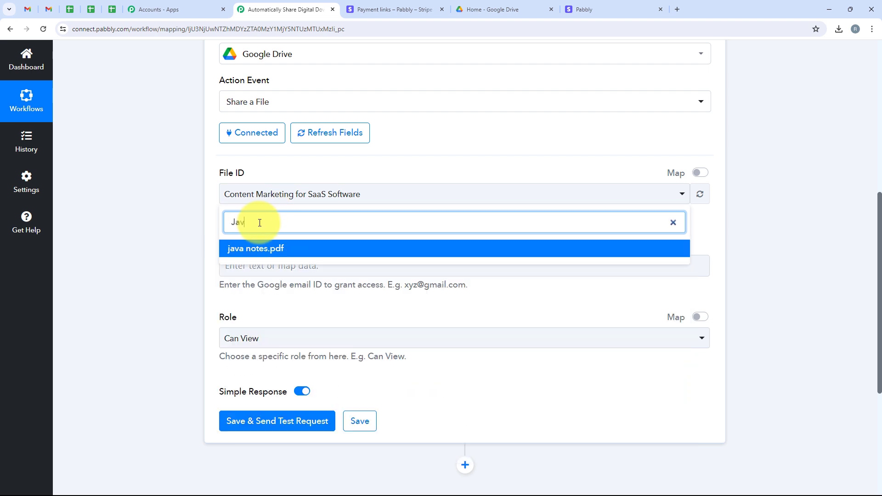
text(a Notes)
click(261, 249)
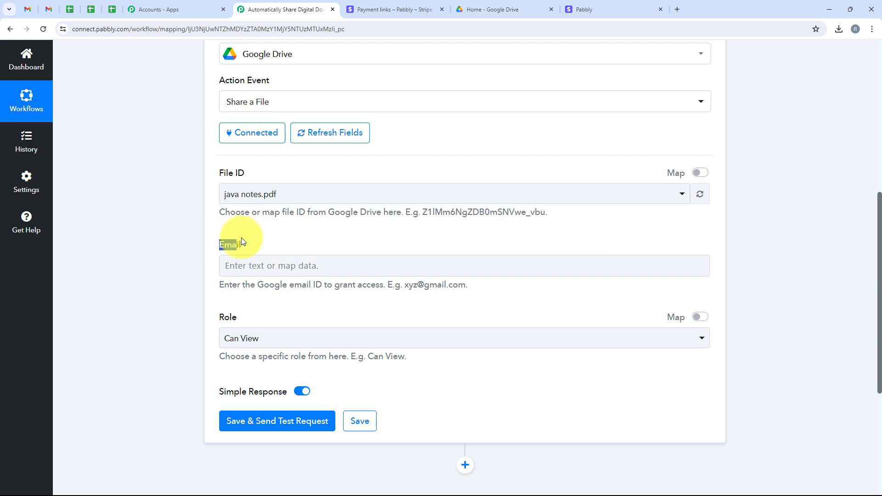
scroll(242, 310, down, 2)
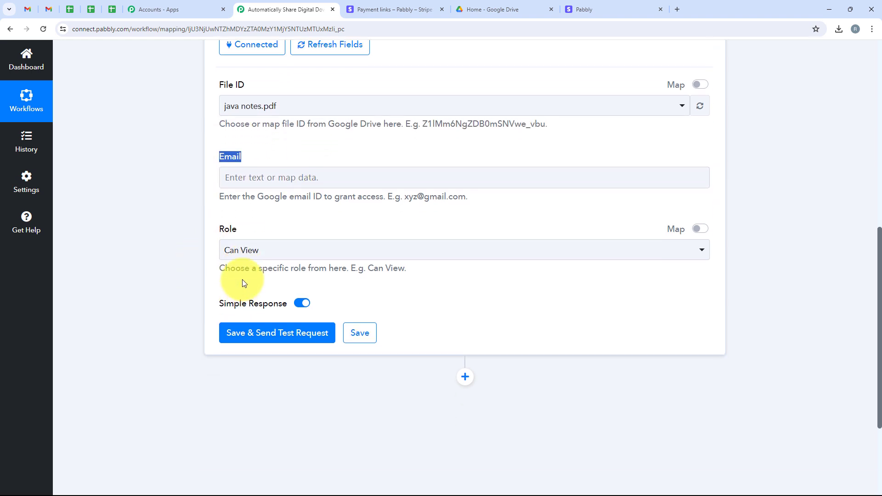
click(243, 183)
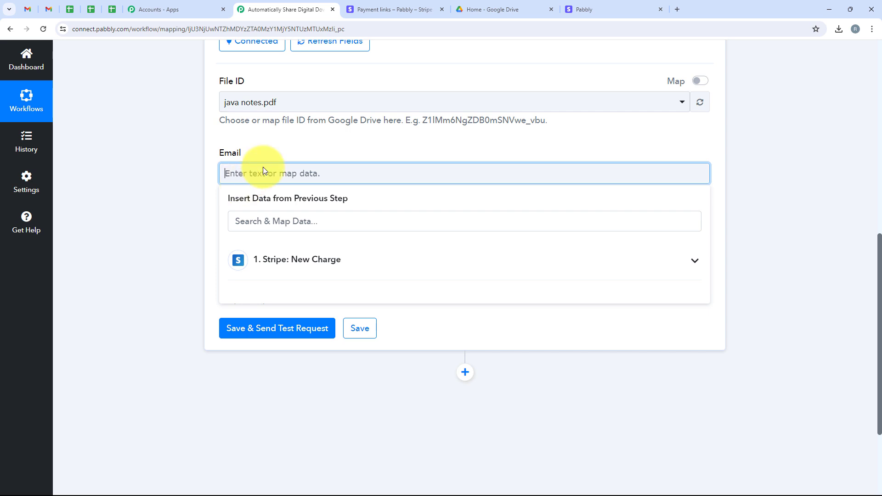
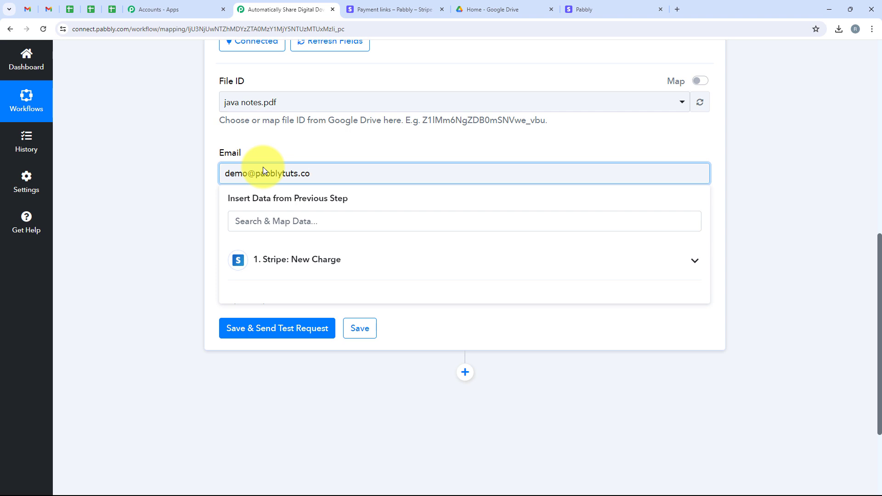
Step: Replace the typed address with Stripe New Charge's Billing Details Email in the Email field
drag(374, 174, 218, 179)
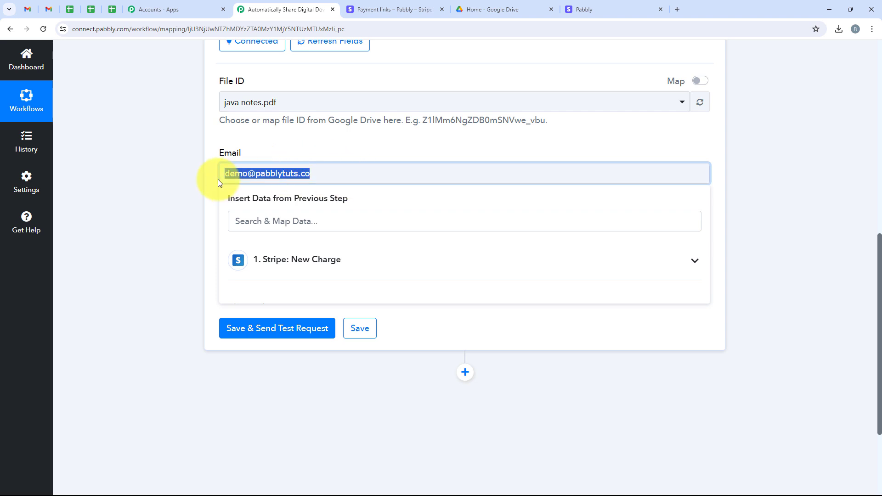
key(BackSpace)
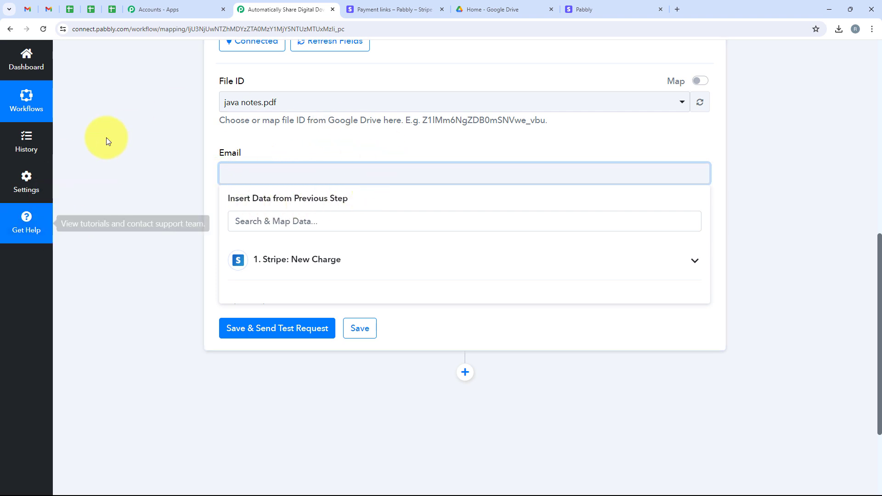
click(291, 271)
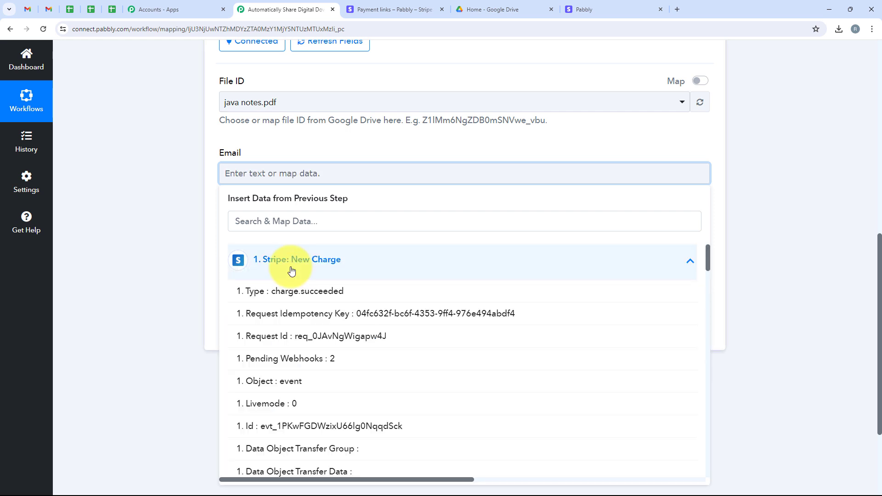
click(285, 221)
text(Email)
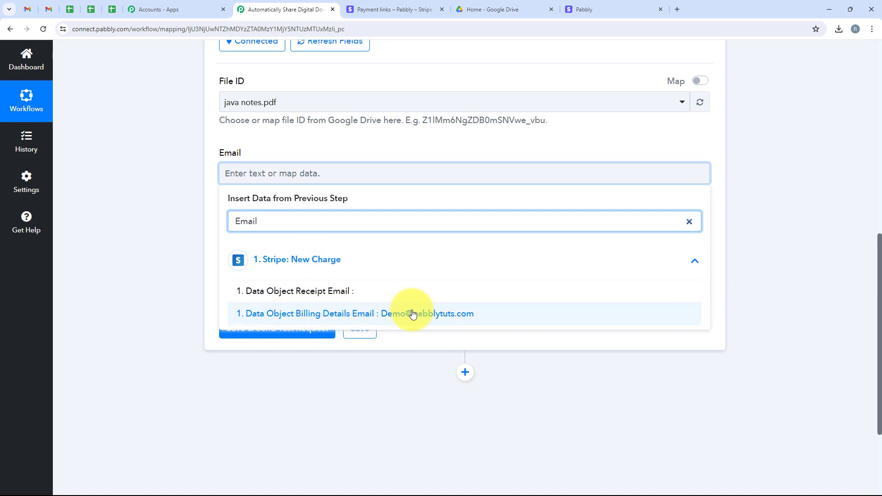
click(471, 315)
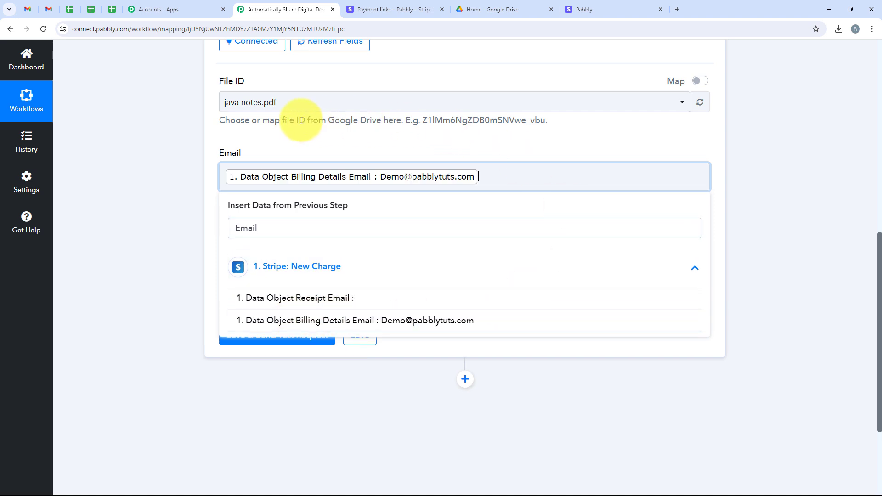
click(157, 165)
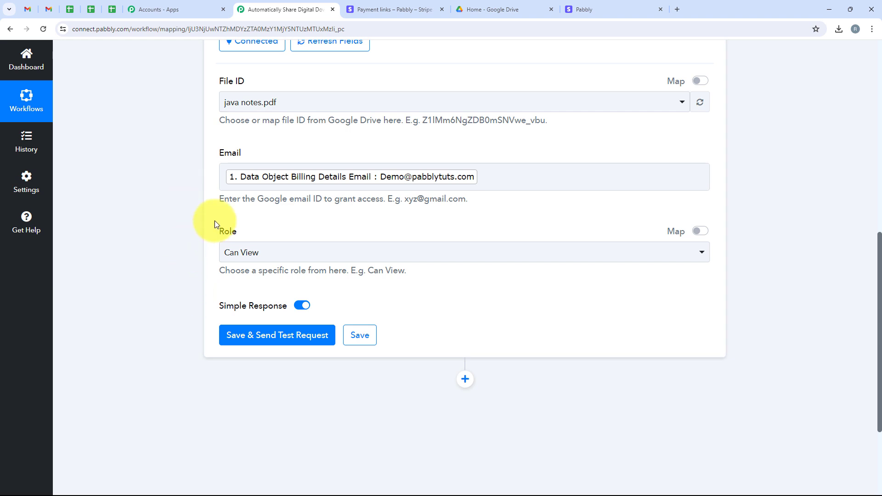
Step: Keep the Role as Can View, then save and send a test request
click(257, 254)
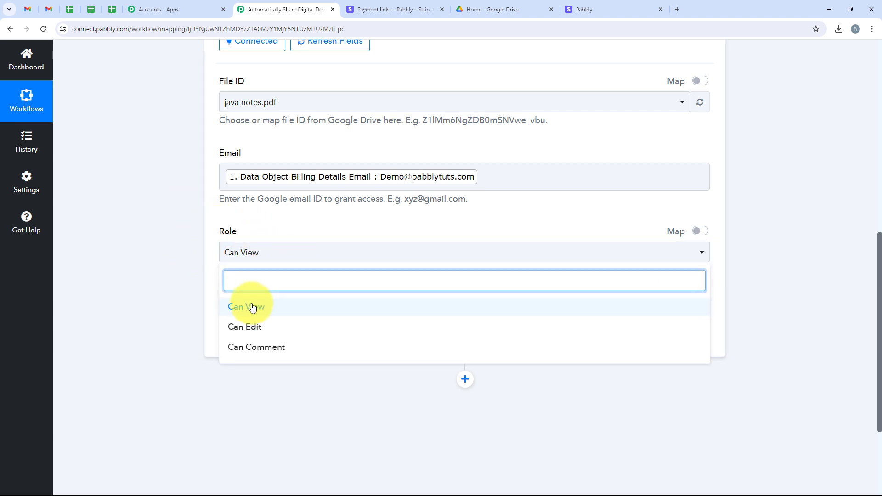
click(338, 306)
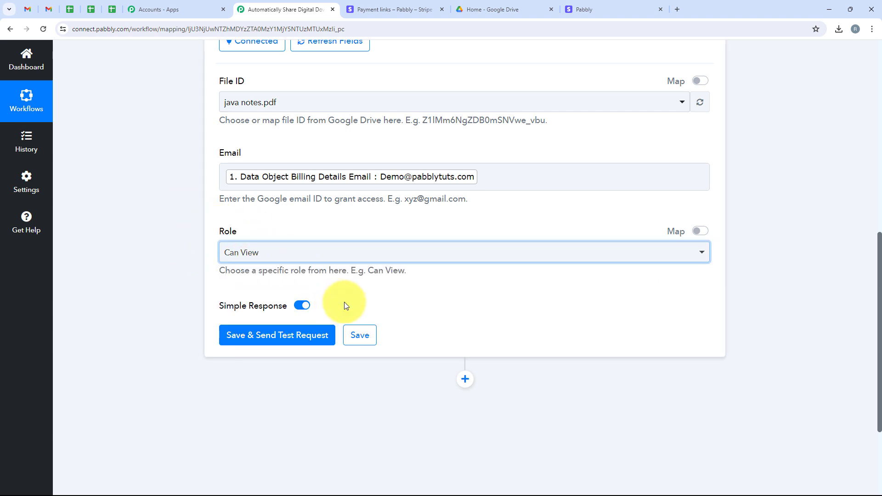
click(271, 348)
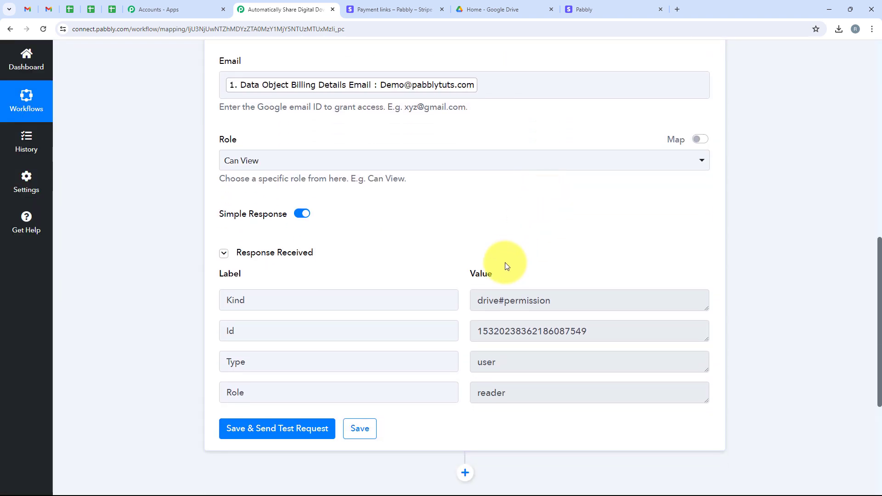
Step: Confirm the response shows Kind drive#permission with Role reader, then go to Gmail
drag(616, 299, 435, 303)
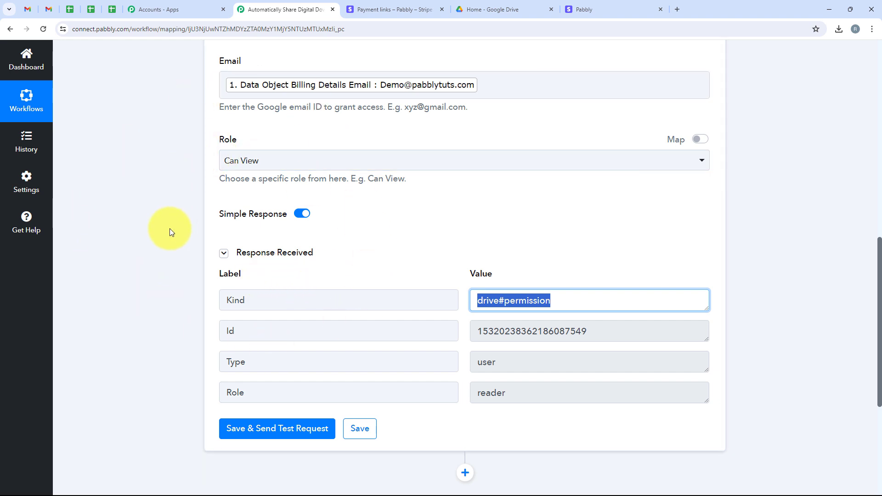
click(48, 10)
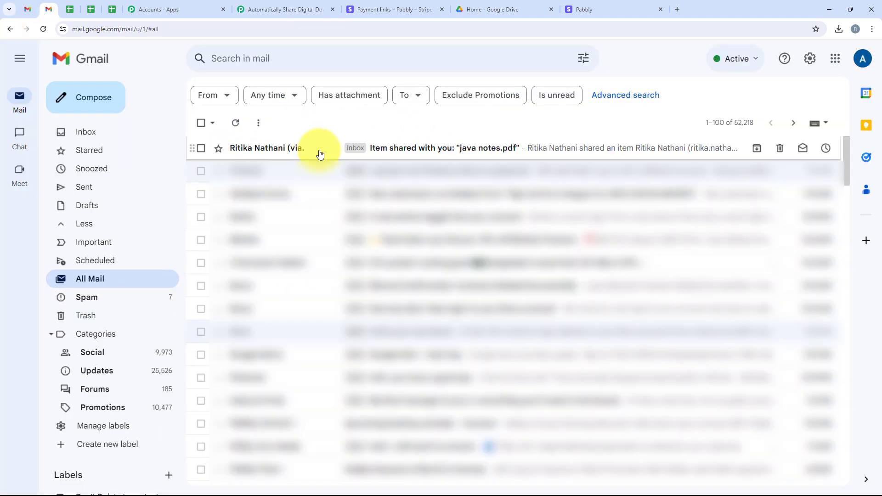
Step: Open the 'Item shared with you' email and view the shared java notes.pdf
click(492, 153)
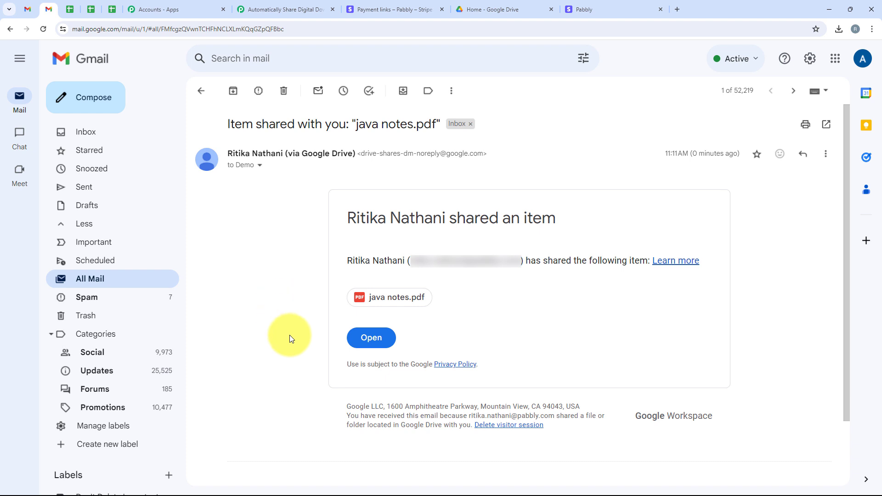
click(361, 301)
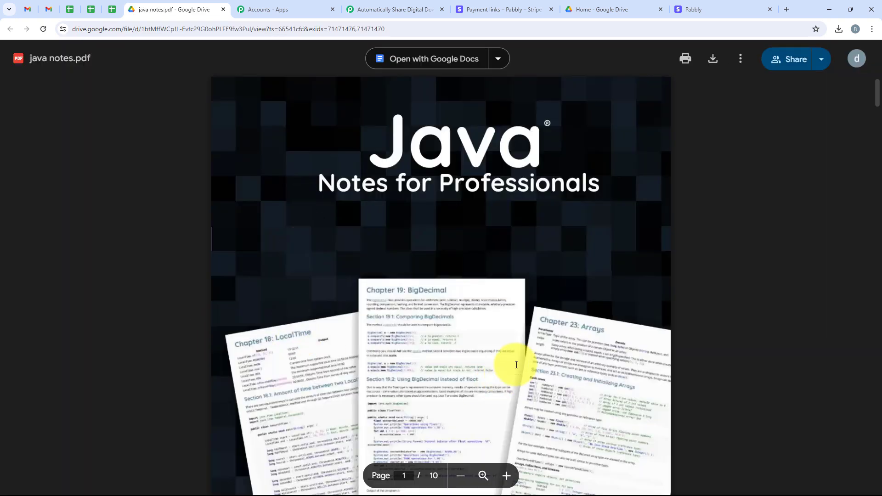
scroll(524, 360, down, 5)
scroll(536, 356, up, 5)
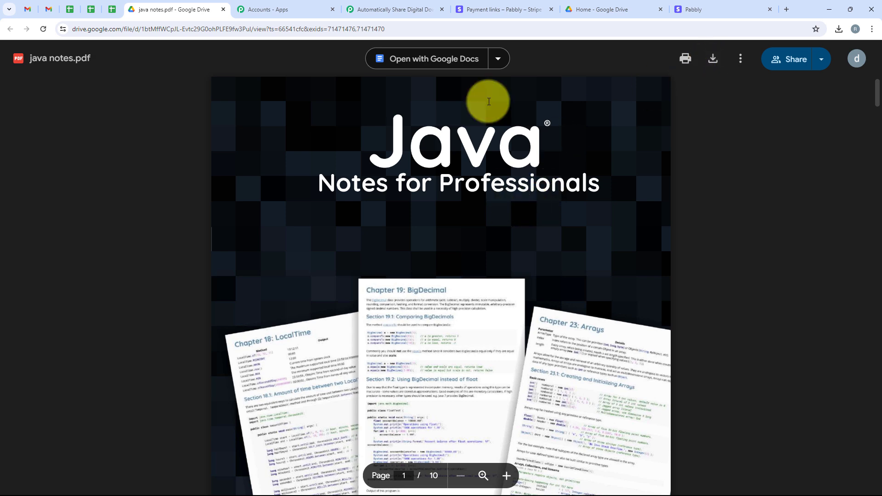
Step: Back in the Pabbly workflow, collapse the Google Drive Share a File step
click(363, 9)
scroll(205, 239, up, 10)
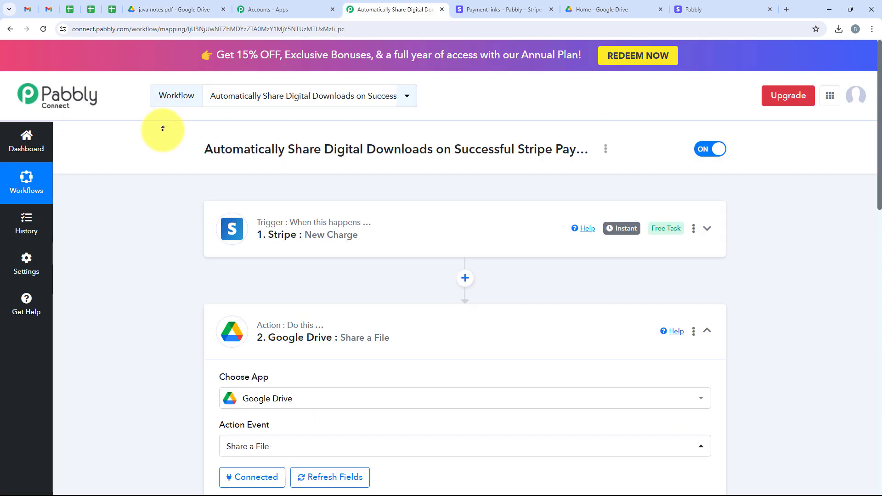
click(476, 315)
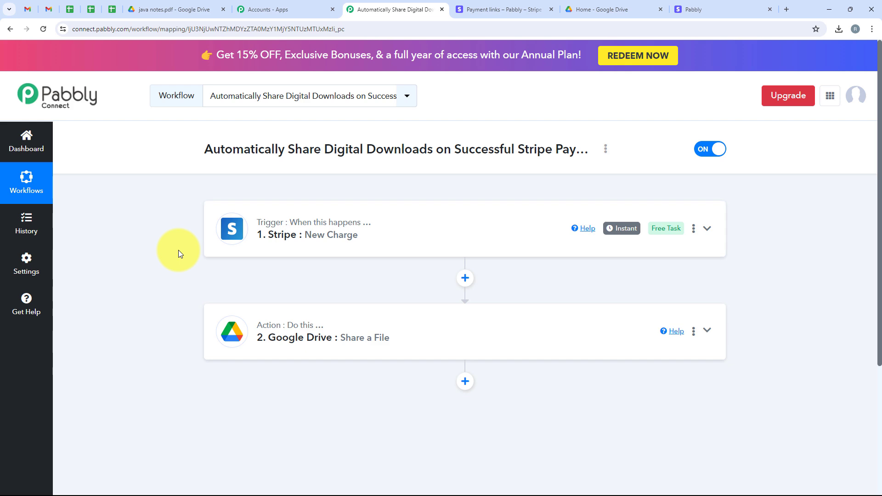
click(511, 11)
Step: Load the copied Jul 8 Java Notes payment link in the checkout tab
click(343, 224)
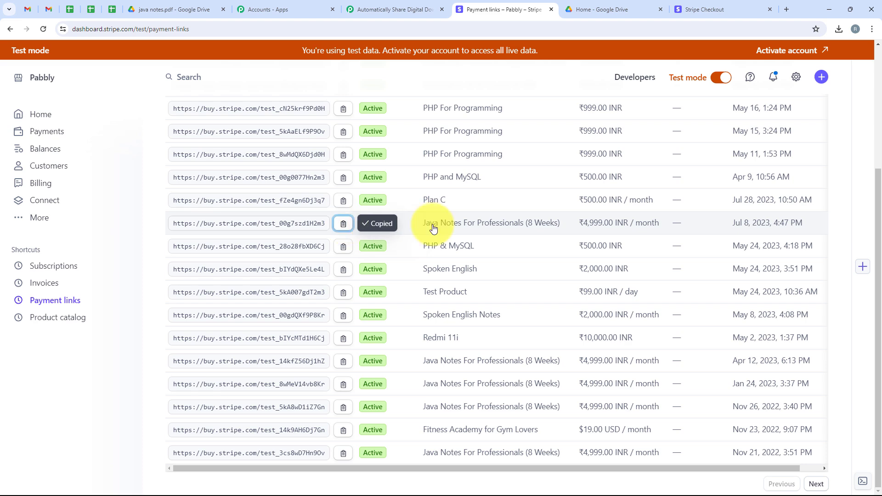
click(679, 7)
click(296, 28)
key(ctrl+v)
key(Return)
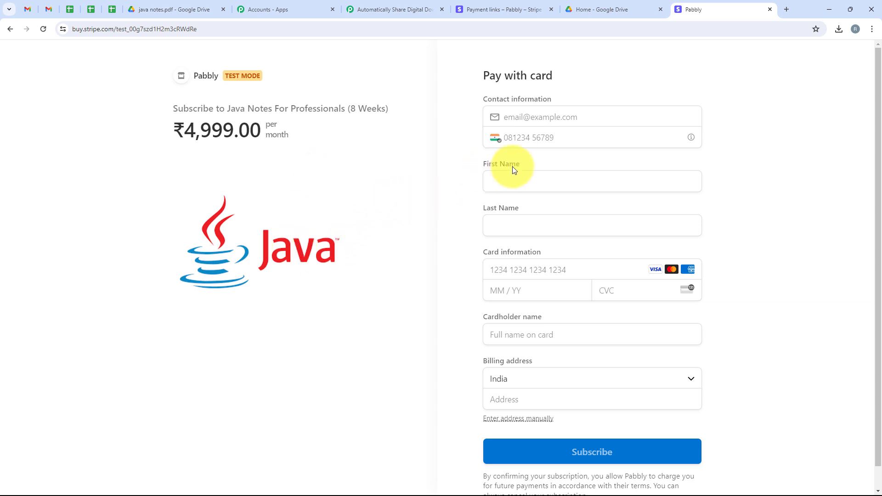
Step: Fill in the test buyer's email, phone number, and first and last name
click(535, 112)
click(522, 135)
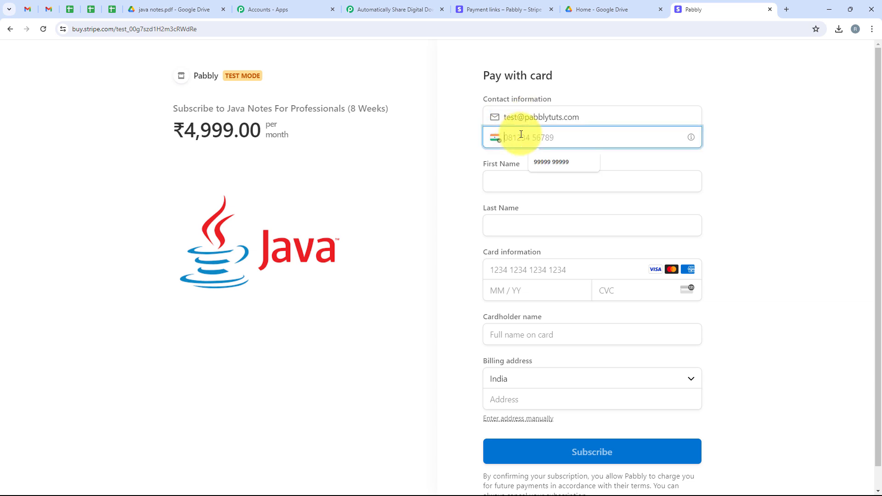
text(8888888888)
click(520, 183)
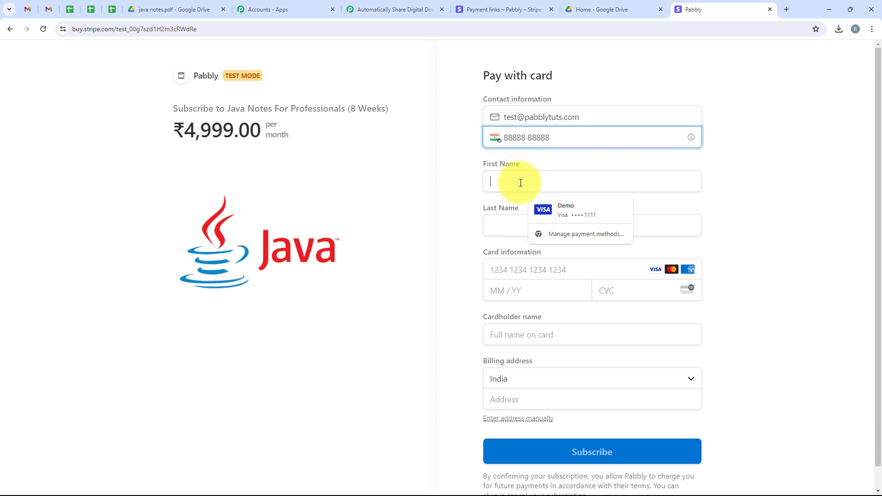
text(Test)
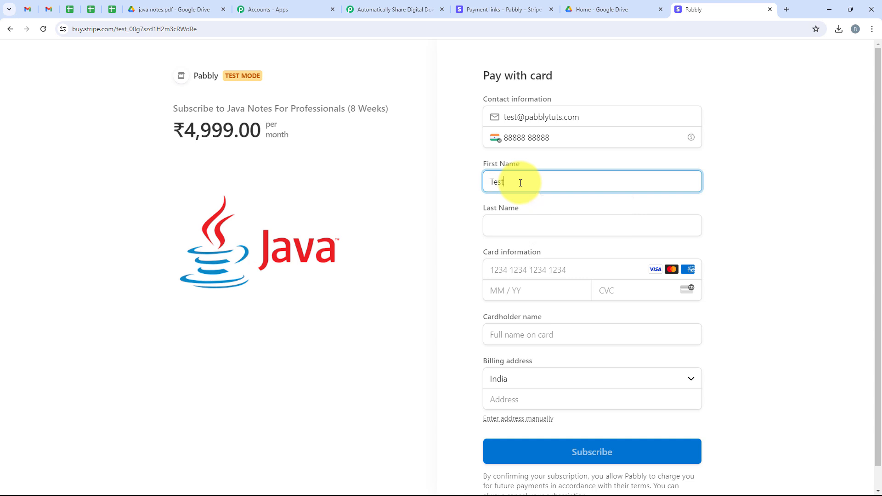
click(522, 234)
text(User)
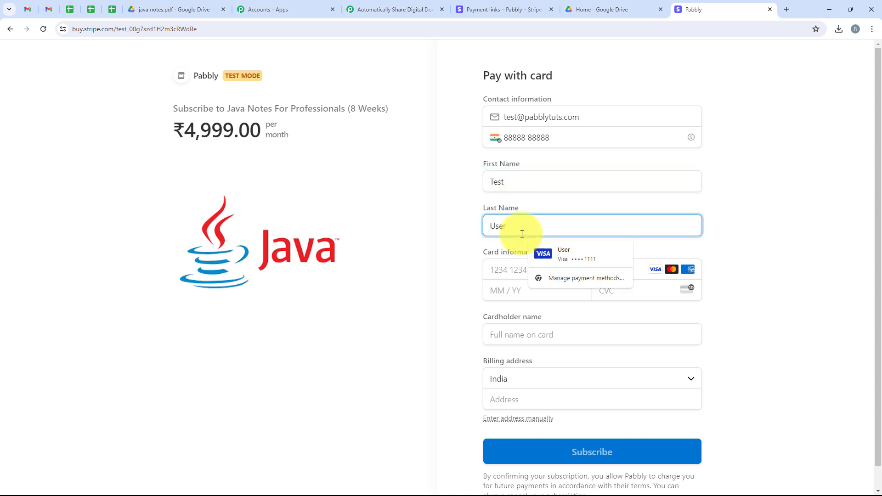
Step: Fill card details from the saved Visa test card and pick the billing street from suggestions
click(539, 248)
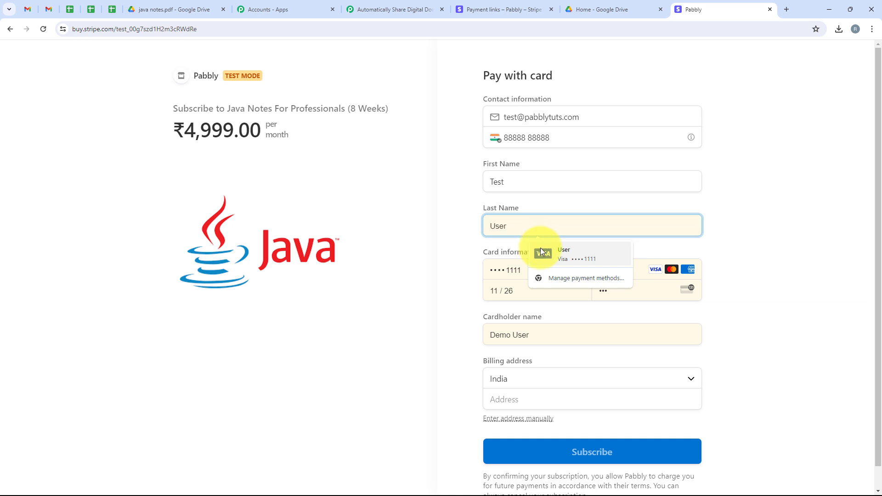
click(542, 252)
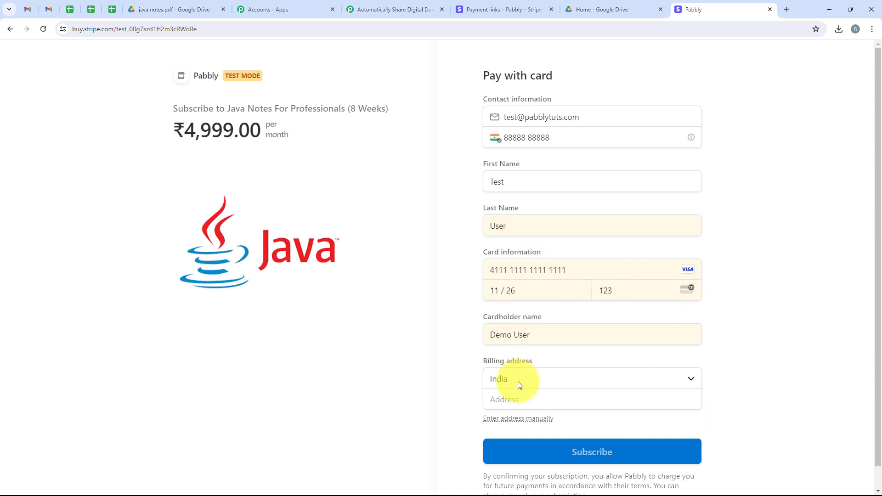
click(537, 402)
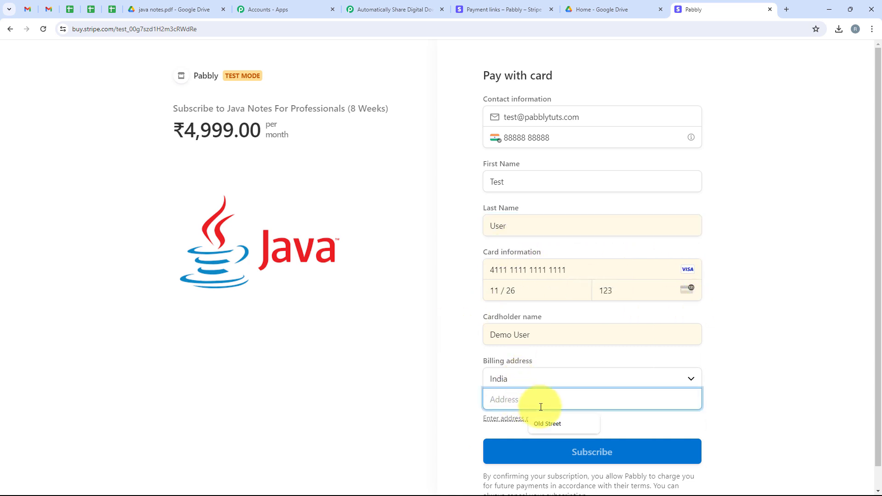
text(New)
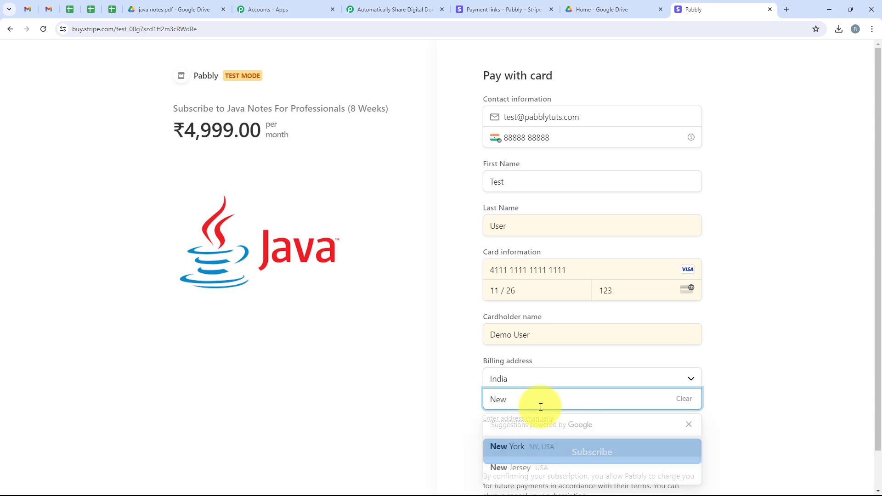
click(514, 445)
Step: Enter city Indore, the PIN code, and state Madhya Pradesh, then submit the subscription
click(515, 386)
text(Indore)
click(606, 386)
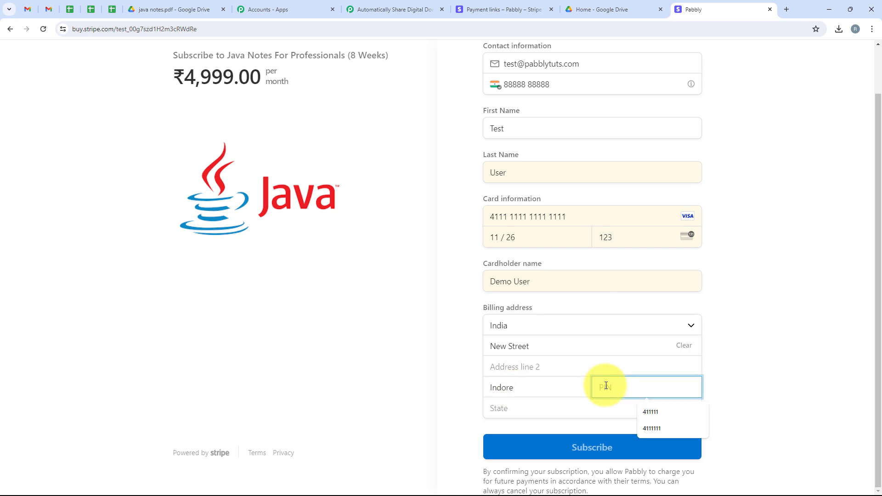
text(452001)
click(560, 407)
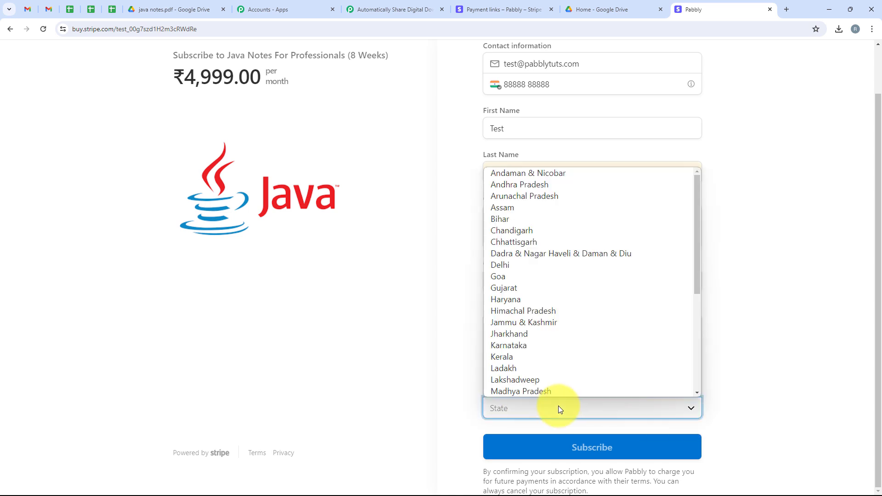
click(528, 390)
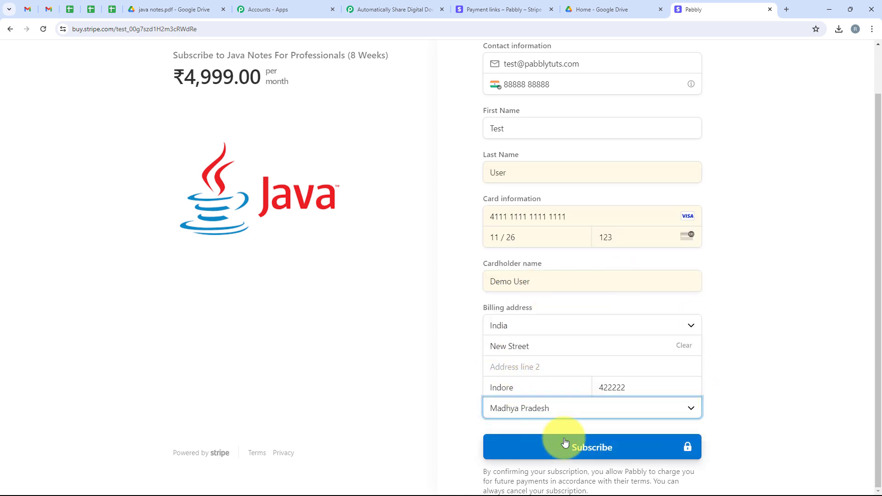
click(565, 442)
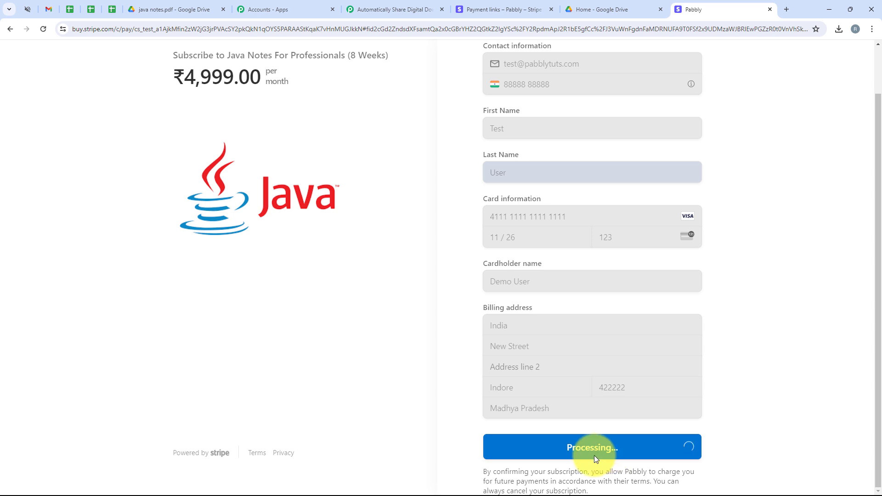
Step: Highlight the Thanks for subscribing message and the ₹4,999.00 payment statement
drag(518, 229, 656, 231)
drag(479, 257, 704, 261)
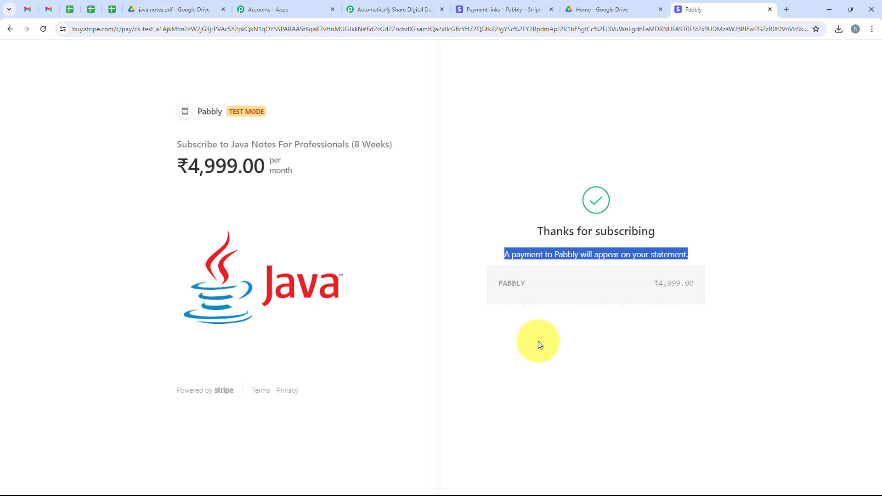
click(138, 213)
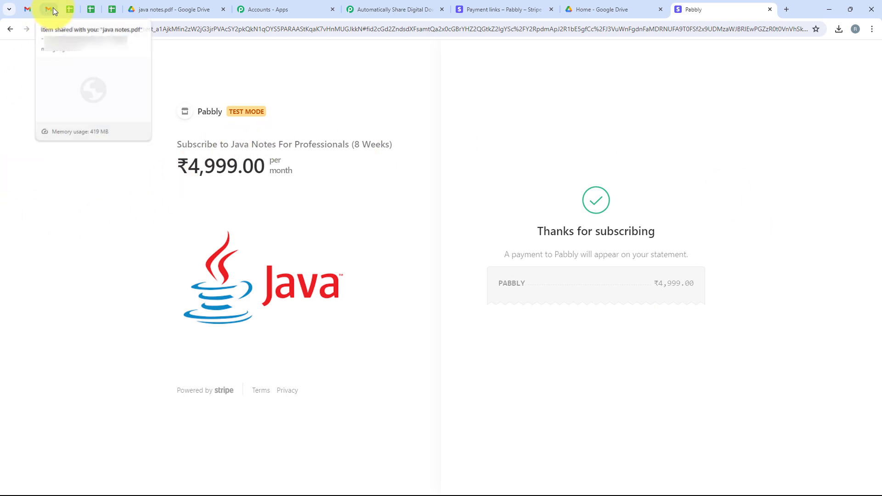
Step: Open the new 'Item shared with you' email in Gmail and check its recipient address
click(53, 8)
click(198, 92)
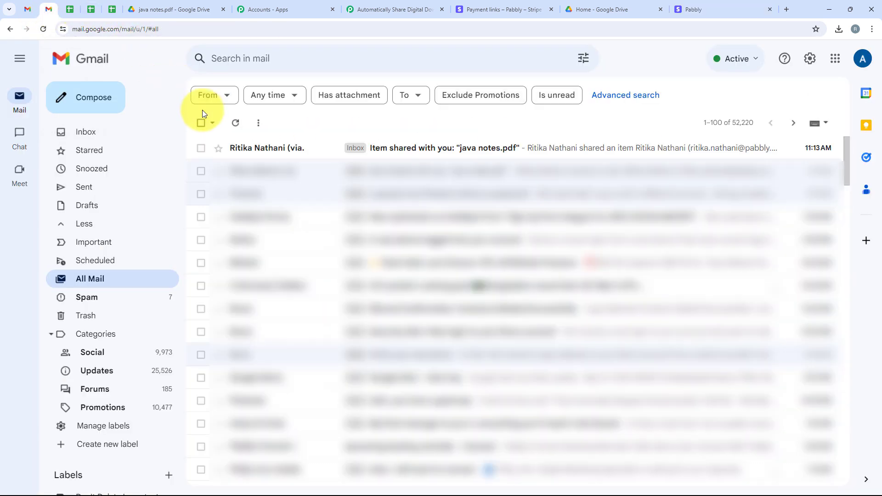
click(470, 154)
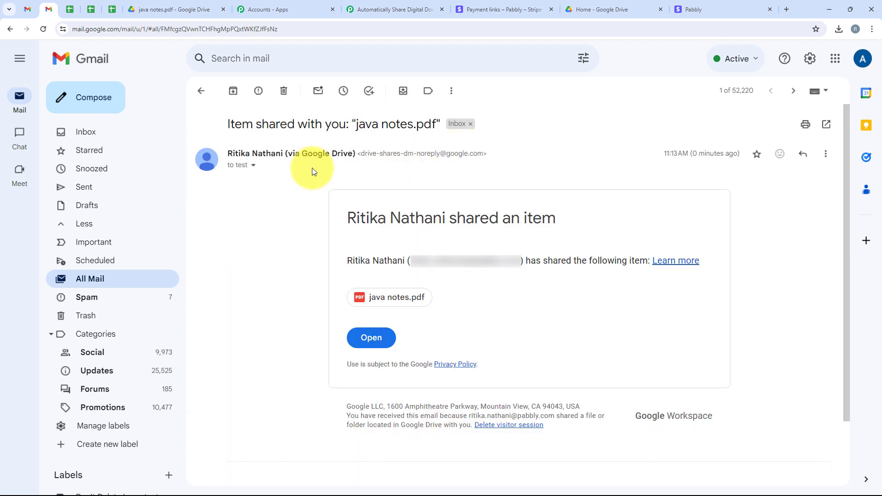
click(254, 165)
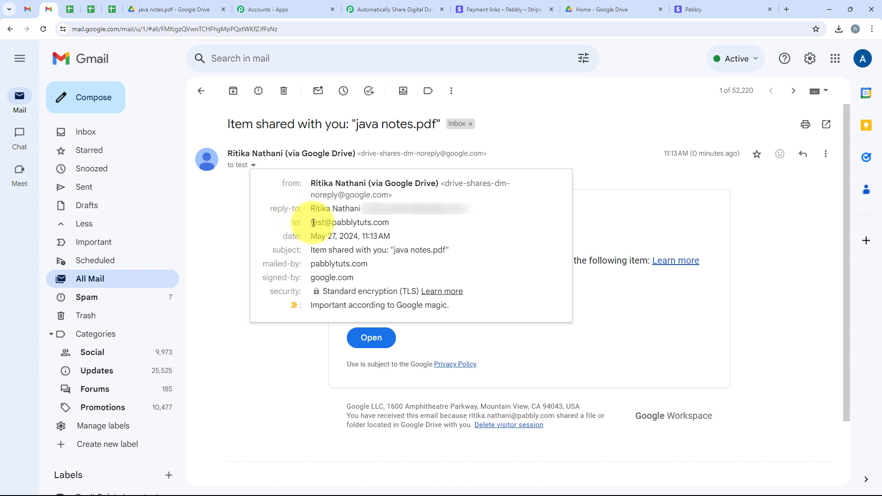
drag(311, 222, 390, 224)
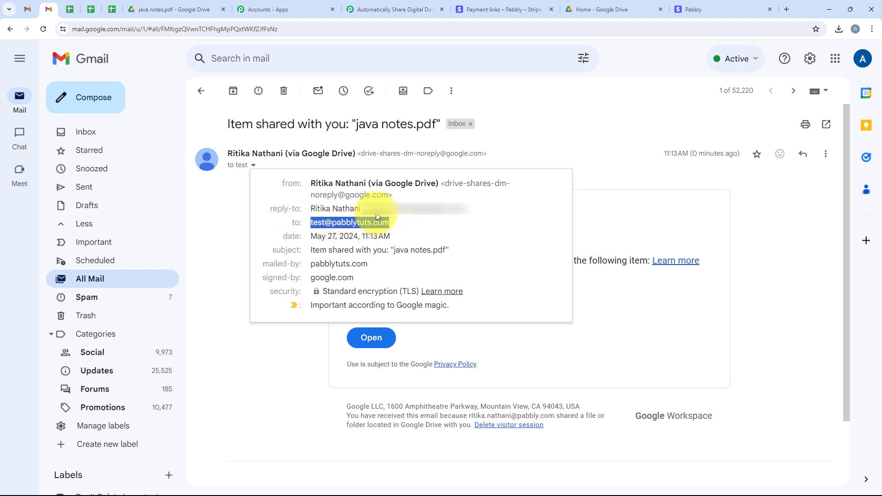
click(255, 340)
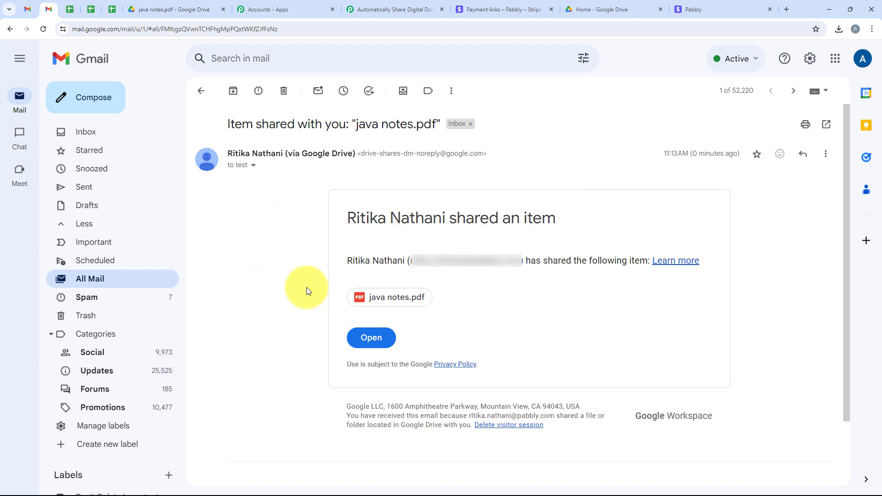
Step: View the shared java notes.pdf, then go back to the Pabbly Connect workflow
click(412, 302)
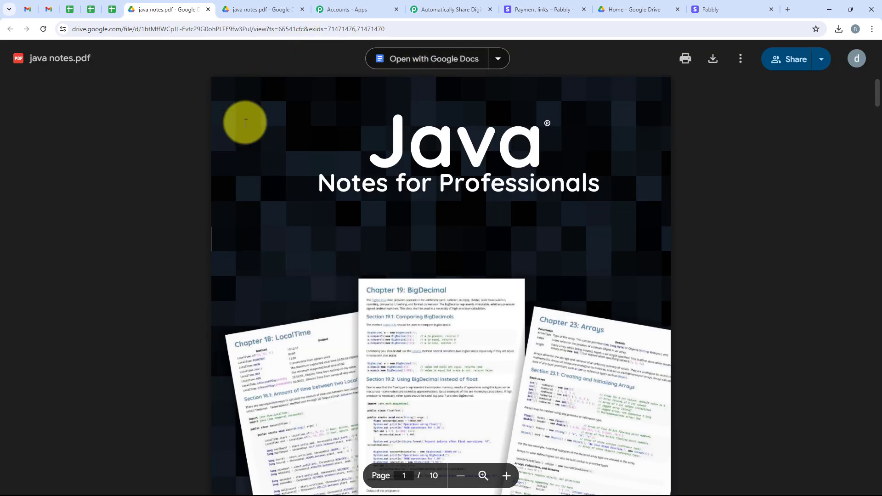
scroll(253, 220, down, 3)
scroll(250, 221, up, 3)
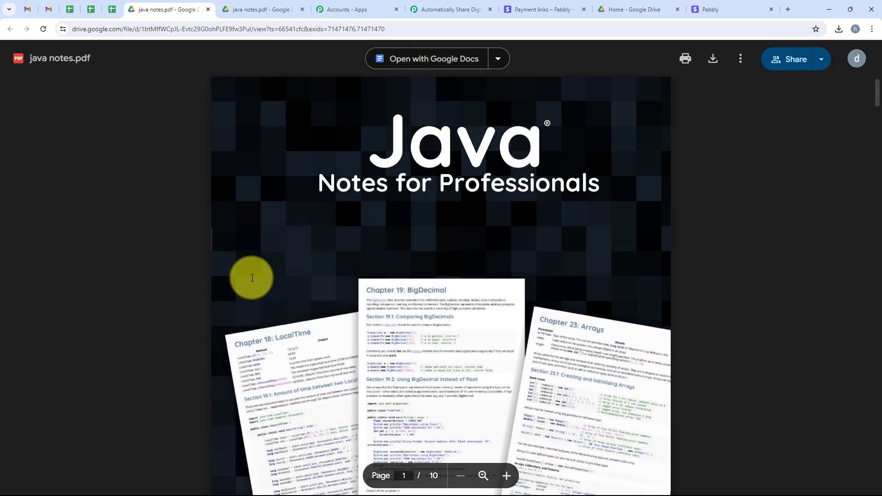
click(464, 5)
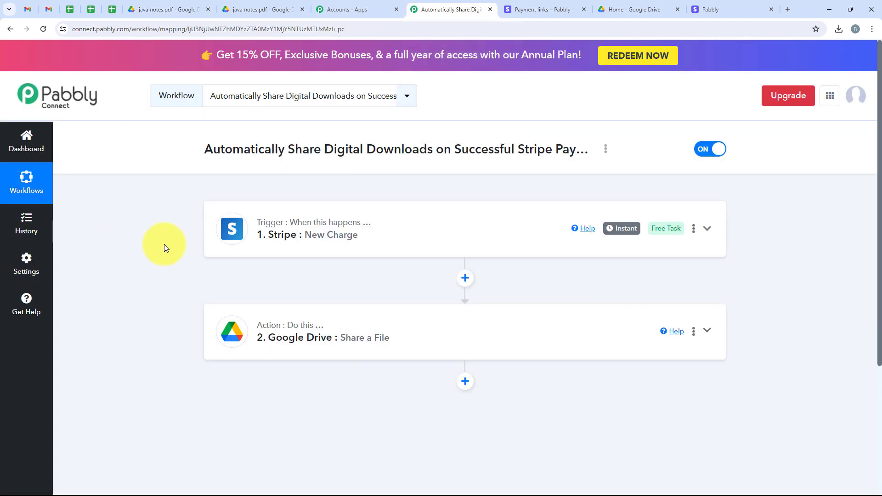